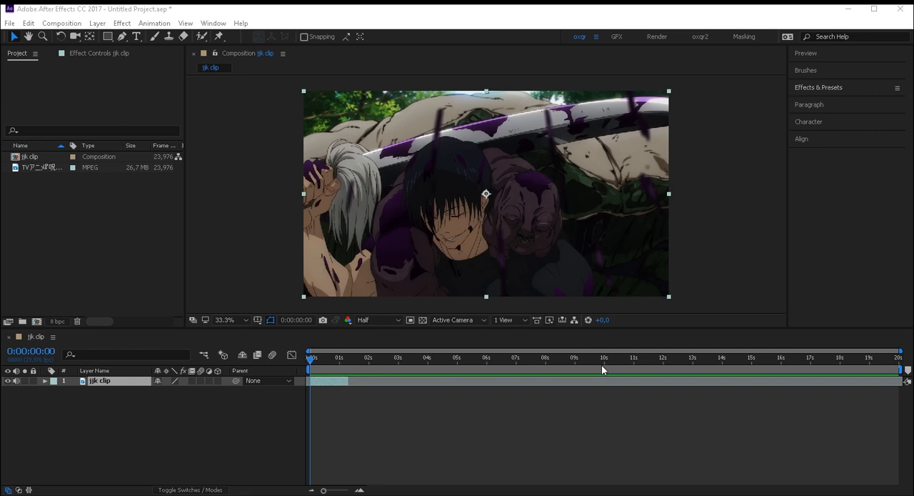
- Enable time remapping on the jjk clip layer and add a Time Remap keyframe at 0:00:00:00
{"action": "left_click", "coordinate": [326, 379]}
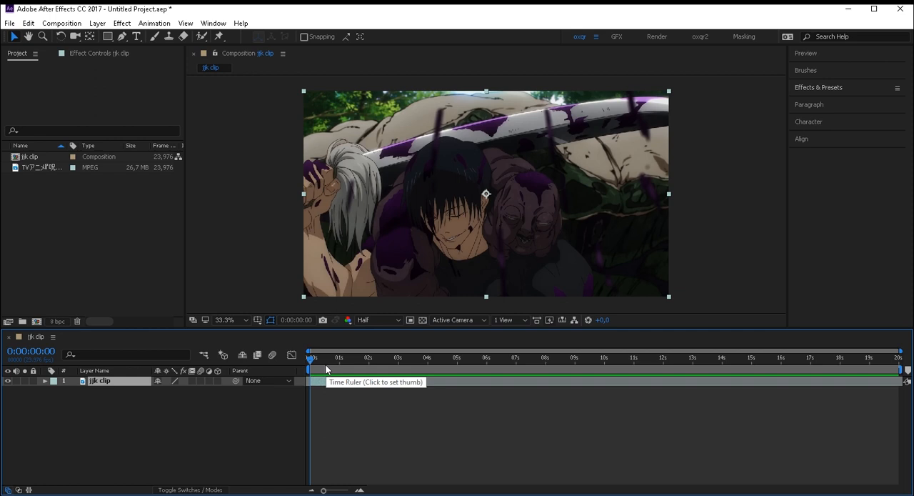
{"action": "key", "text": "ctrl+alt+t"}
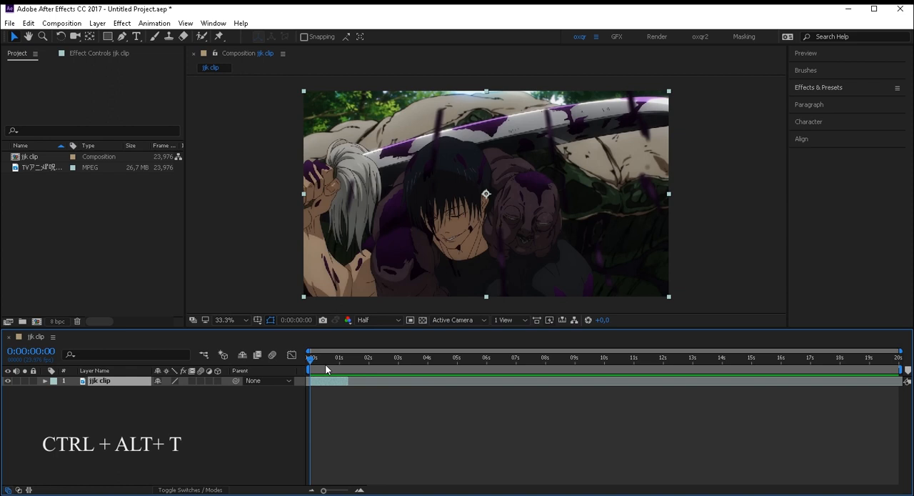
{"action": "key", "text": "equal"}
{"action": "key", "text": "equal"}
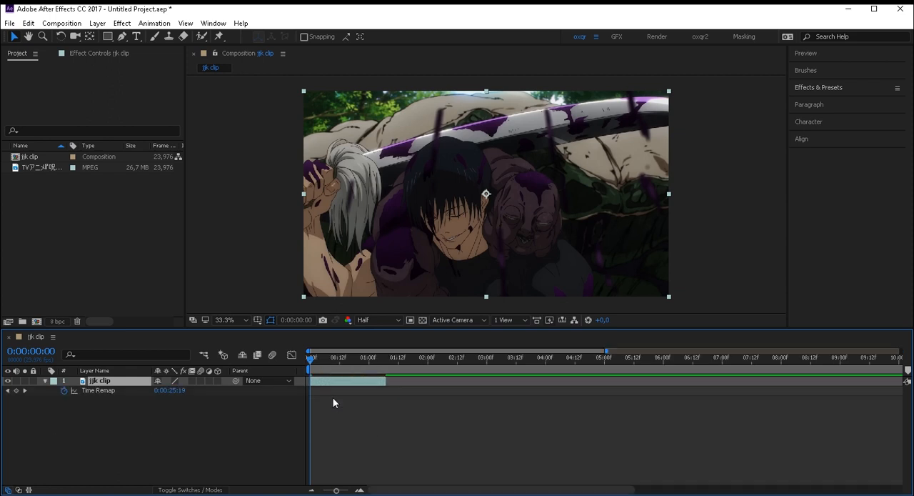
{"action": "mouse_move", "coordinate": [311, 369]}
{"action": "left_mouse_down"}
{"action": "mouse_move", "coordinate": [319, 370]}
{"action": "mouse_move", "coordinate": [312, 380]}
{"action": "left_mouse_up"}
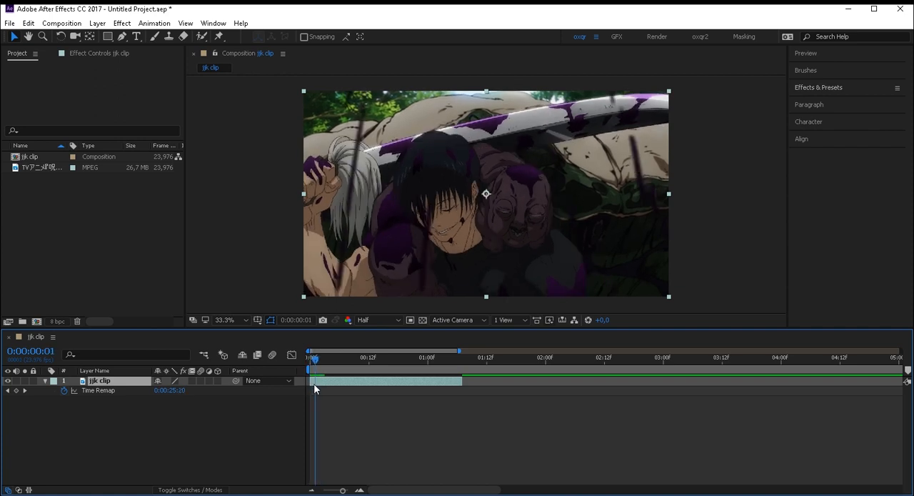
{"action": "left_click_drag", "start_coordinate": [400, 367], "coordinate": [418, 377]}
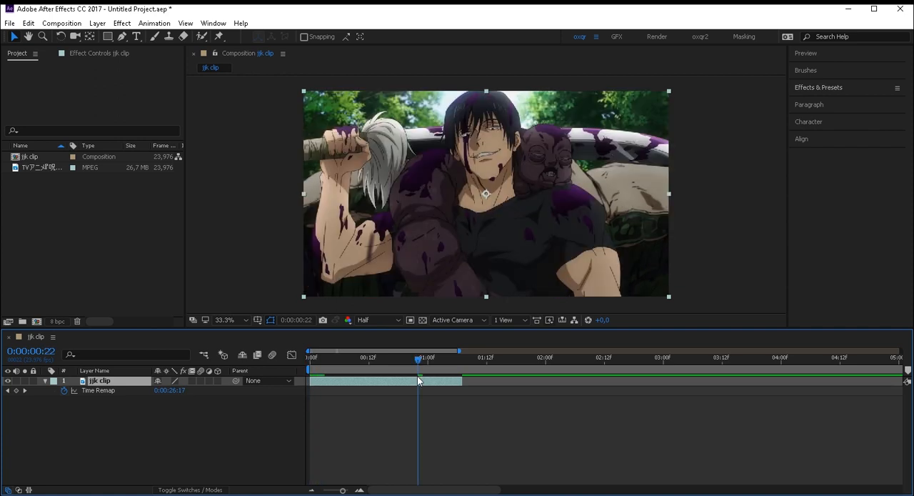
{"action": "key", "text": "Home"}
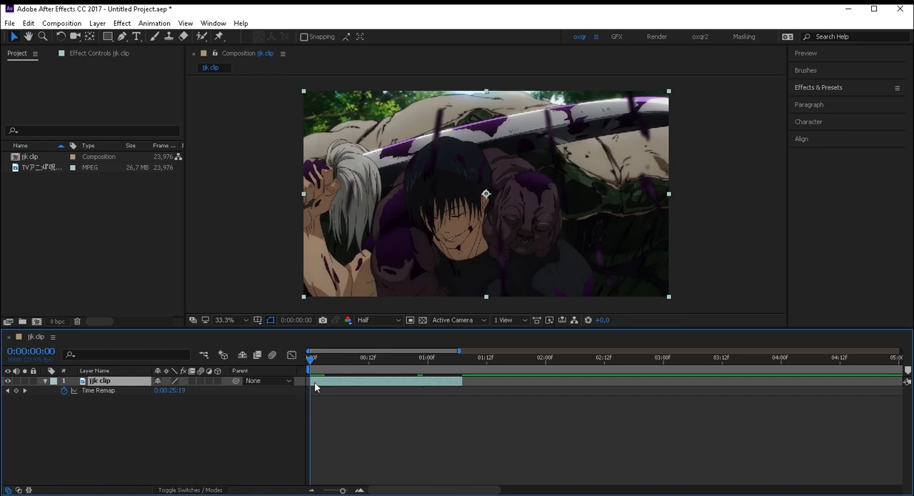
{"action": "left_click", "coordinate": [17, 392]}
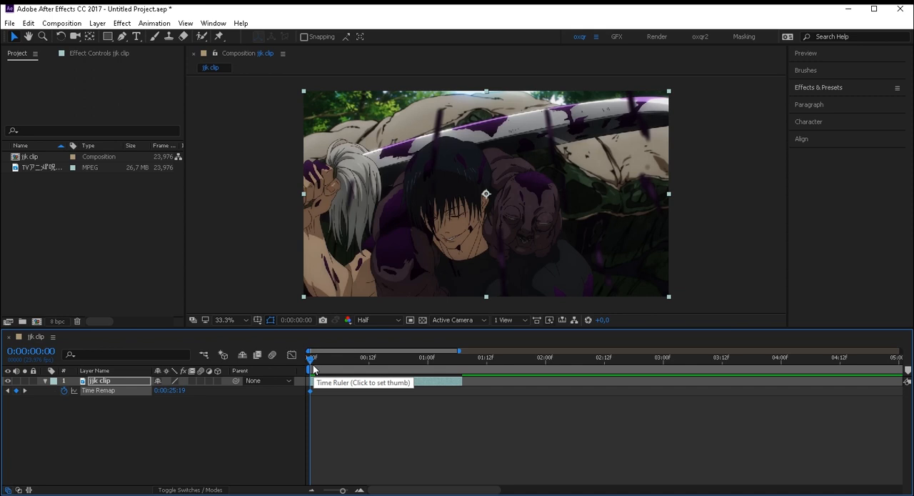
- Compare the opening frames for a picture change and add a Time Remap keyframe at 0:00:00:01
{"action": "scroll", "coordinate": [314, 369], "scroll_direction": "up", "scroll_amount": 1, "text": "alt"}
{"action": "scroll", "coordinate": [317, 364], "scroll_direction": "up", "scroll_amount": 1, "text": "alt"}
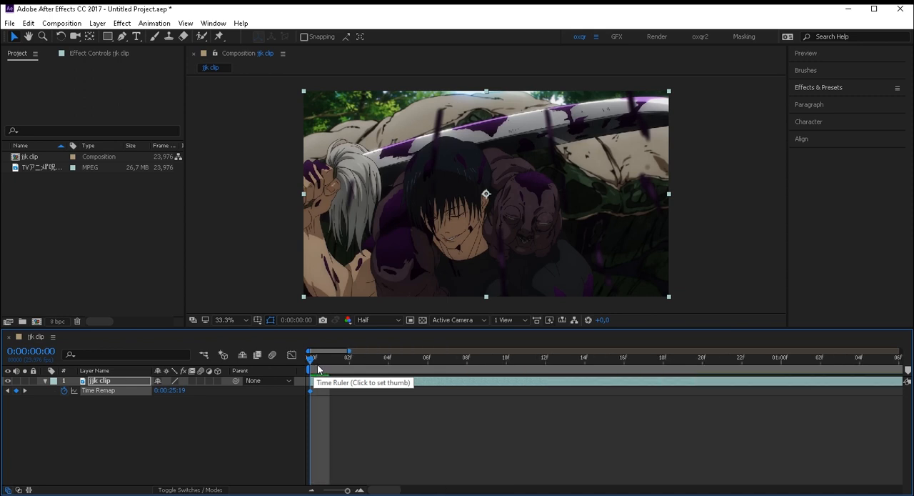
{"action": "key", "text": "Page_Down"}
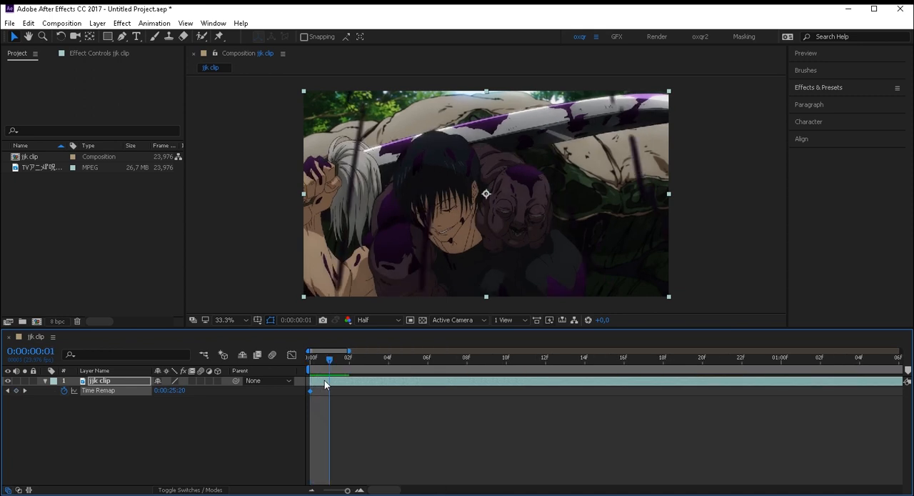
{"action": "key", "text": "Page_Up"}
{"action": "key", "text": "Page_Down"}
{"action": "key", "text": "space"}
{"action": "key", "text": "space"}
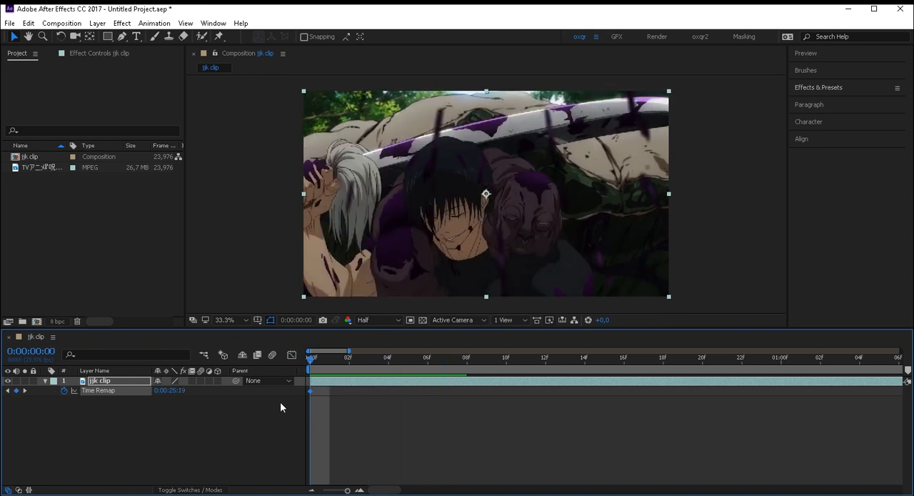
{"action": "left_click", "coordinate": [329, 377]}
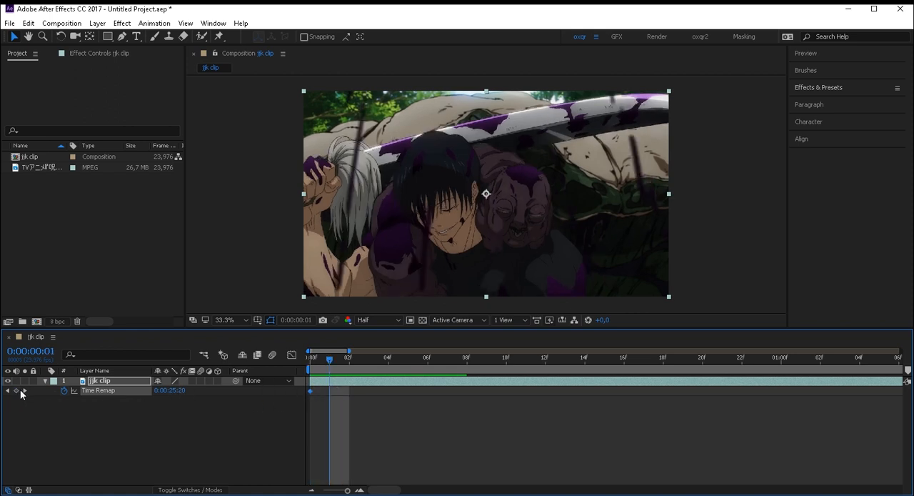
{"action": "left_click", "coordinate": [311, 379]}
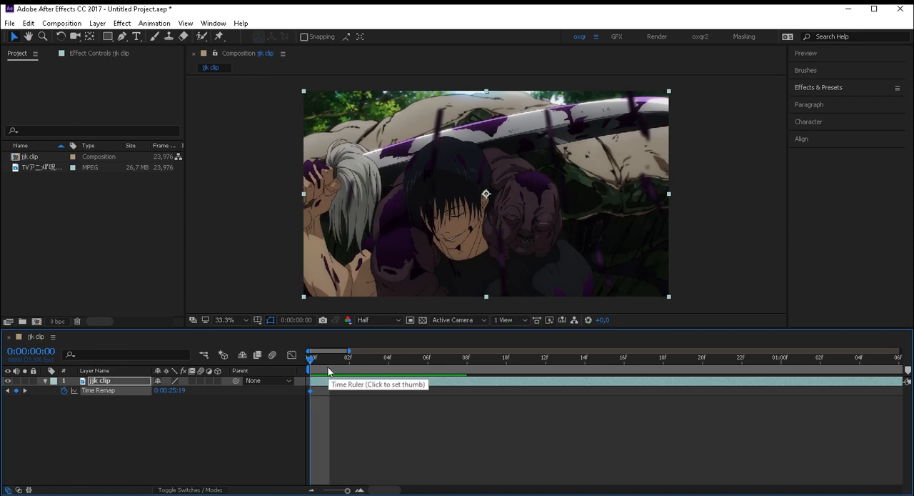
{"action": "left_click", "coordinate": [329, 370]}
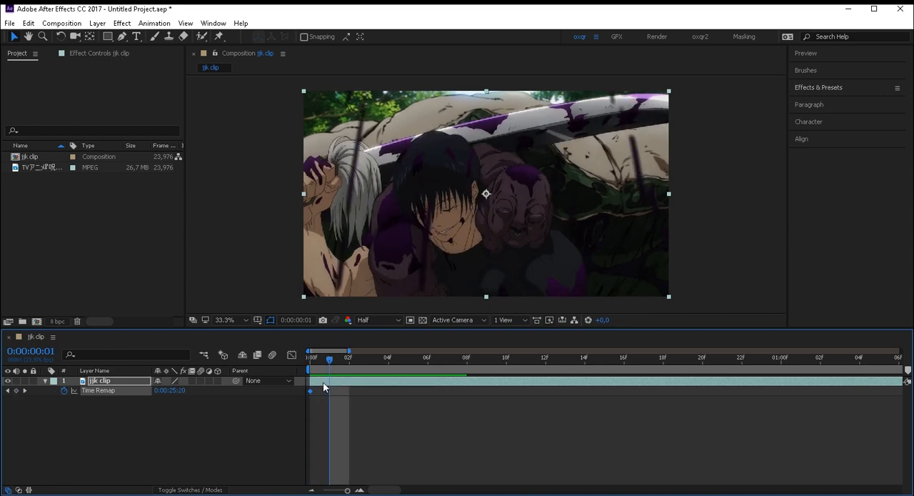
{"action": "left_click_drag", "start_coordinate": [330, 373], "coordinate": [318, 388]}
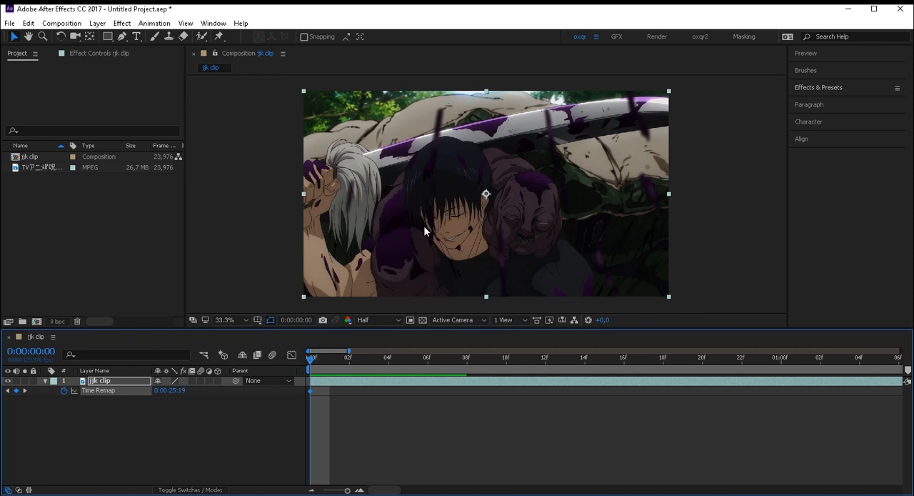
{"action": "left_click", "coordinate": [334, 364]}
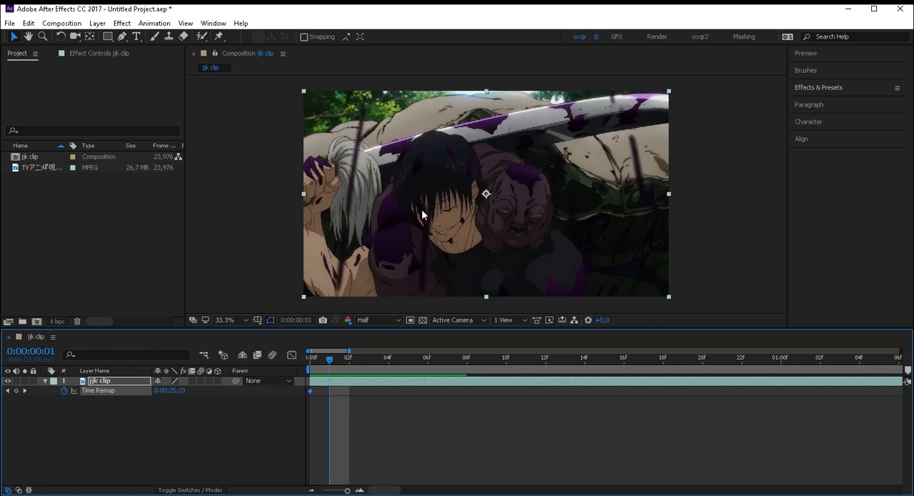
{"action": "left_click", "coordinate": [16, 391]}
- Step past the duplicate frame and add a Time Remap keyframe at 0:00:00:03, where the picture changes again
{"action": "left_click_drag", "start_coordinate": [335, 361], "coordinate": [337, 400]}
{"action": "key", "text": "Page_Down"}
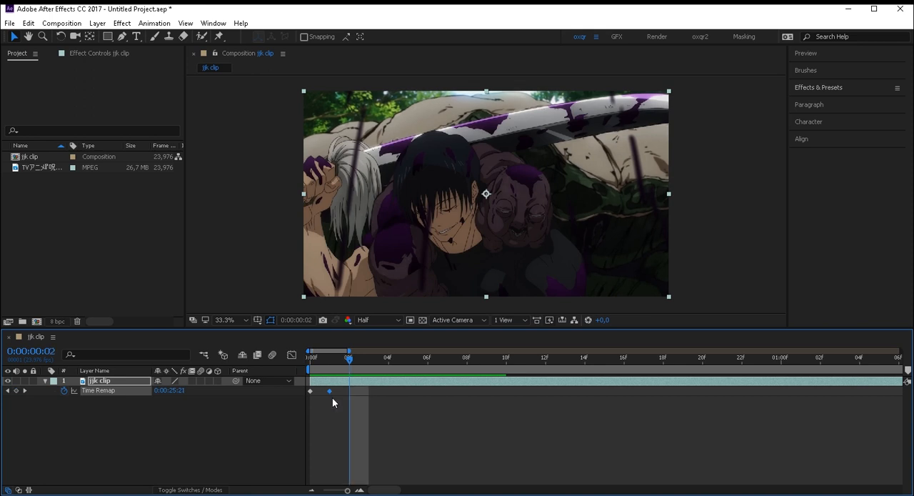
{"action": "key", "text": "Page_Up"}
{"action": "key", "text": "Page_Down"}
{"action": "key", "text": "Page_Down"}
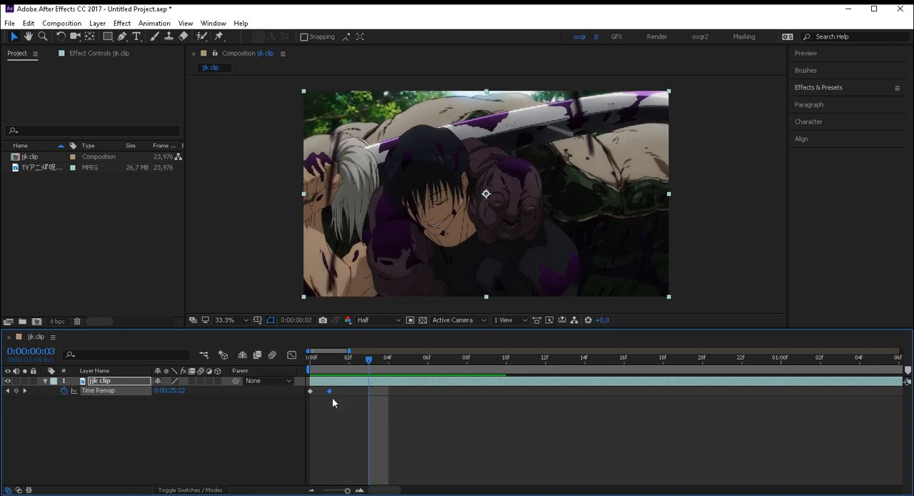
{"action": "key", "text": "Page_Up"}
{"action": "key", "text": "Page_Up"}
{"action": "key", "text": "Page_Down"}
{"action": "key", "text": "Page_Up"}
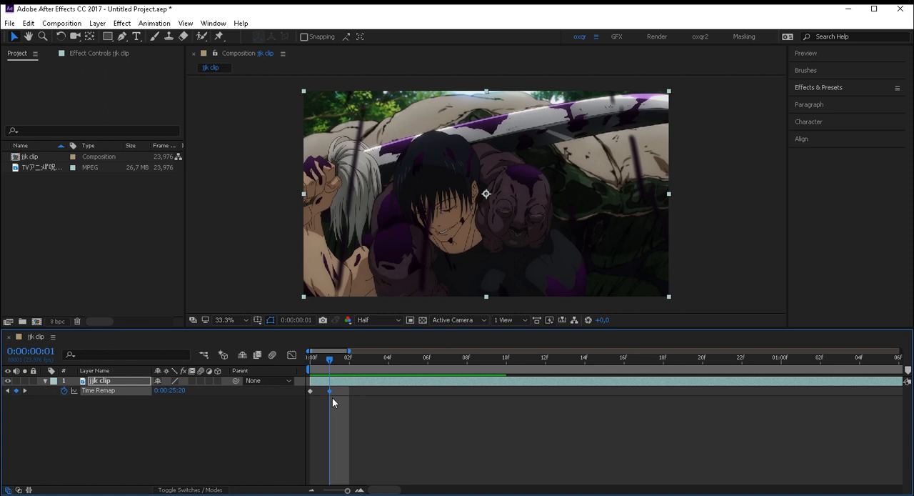
{"action": "key", "text": "Page_Down"}
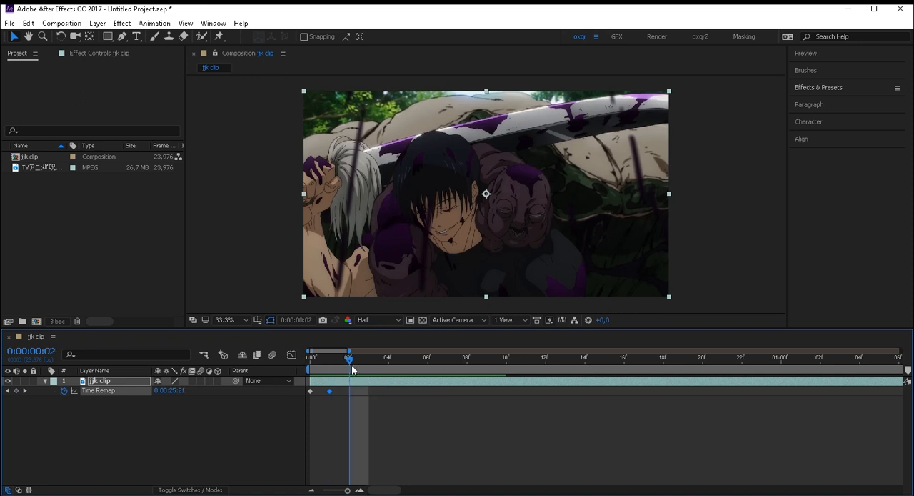
{"action": "left_click_drag", "start_coordinate": [347, 362], "coordinate": [360, 372]}
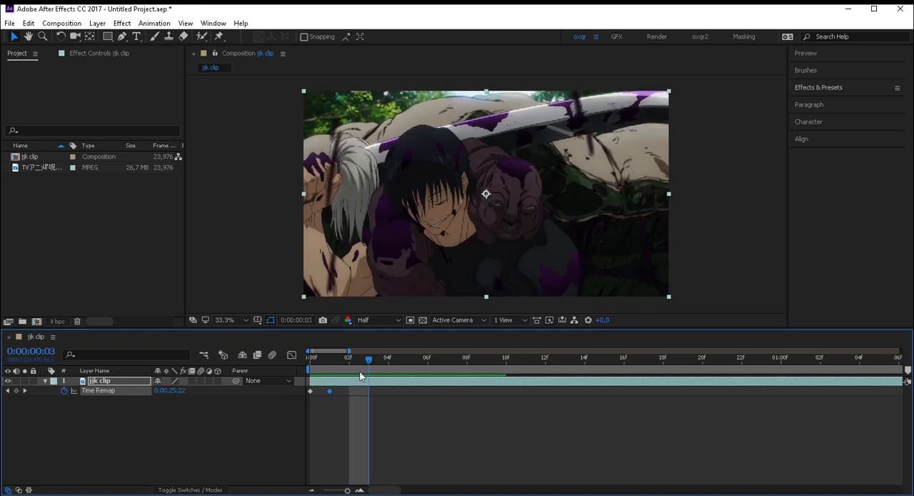
{"action": "left_click", "coordinate": [17, 391]}
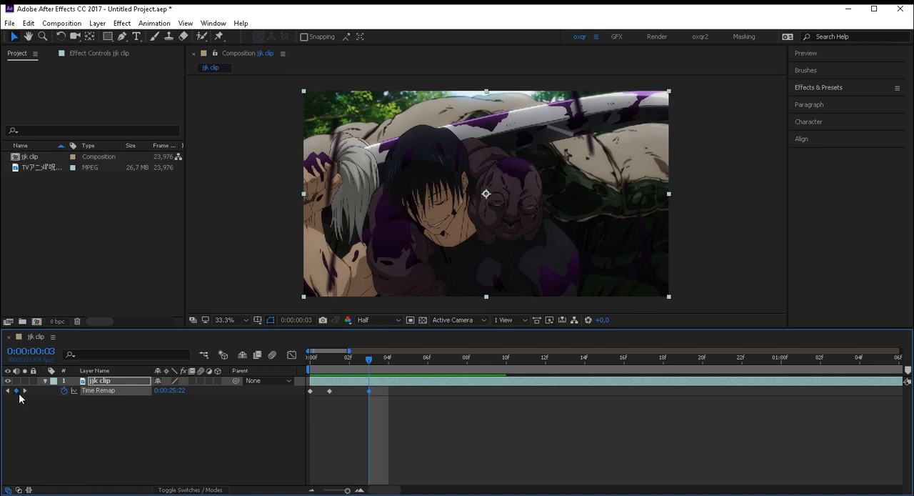
- Add Time Remap keyframes on every second frame from 0:00:00:05 through 0:00:00:19
{"action": "key", "text": "Page_Down"}
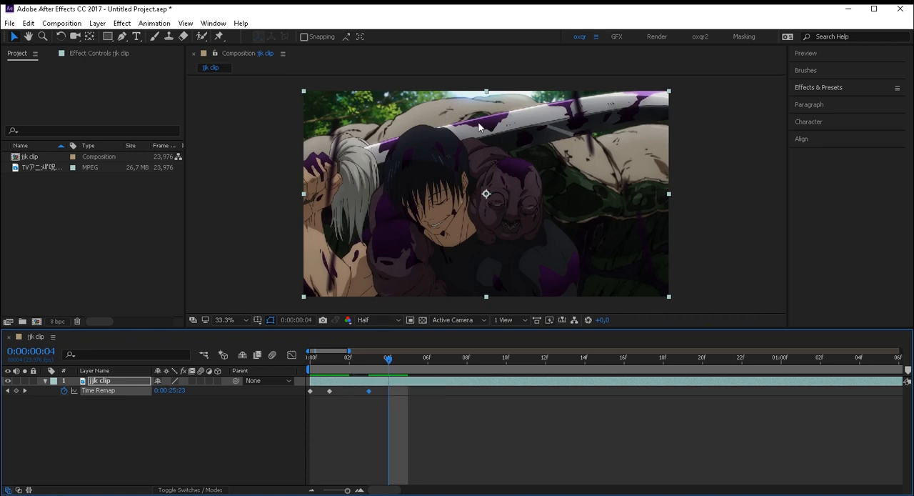
{"action": "key", "text": "Page_Down"}
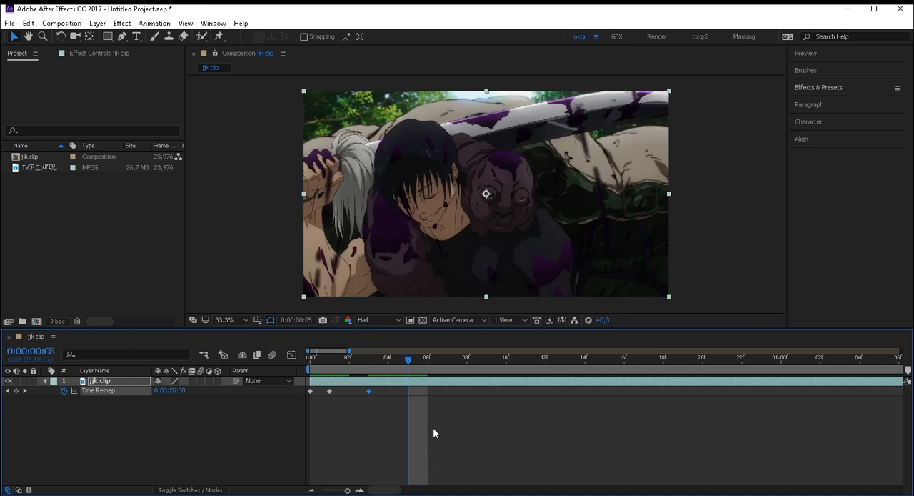
{"action": "left_click", "coordinate": [17, 391]}
{"action": "key", "text": "Page_Down"}
{"action": "key", "text": "Page_Down"}
{"action": "left_click", "coordinate": [16, 391]}
{"action": "key", "text": "Page_Down"}
{"action": "key", "text": "Page_Down"}
{"action": "left_click", "coordinate": [16, 391]}
{"action": "key", "text": "Page_Down"}
{"action": "key", "text": "Page_Down"}
{"action": "left_click", "coordinate": [16, 391]}
- Add the remaining Time Remap keyframes at 0:00:00:21, 0:00:00:23, 0:00:01:02 and 0:00:01:05
{"action": "key", "text": "Page_Down"}
{"action": "key", "text": "Page_Down"}
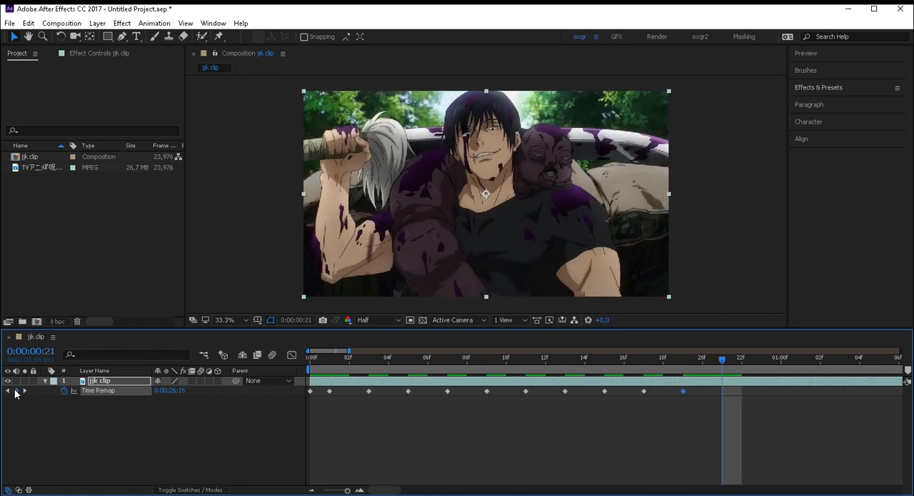
{"action": "left_click", "coordinate": [15, 391]}
{"action": "key", "text": "Page_Down"}
{"action": "key", "text": "Page_Down"}
{"action": "left_click", "coordinate": [16, 391]}
{"action": "key", "text": "Page_Down"}
{"action": "key", "text": "Page_Down"}
{"action": "left_click", "coordinate": [16, 390]}
{"action": "key", "text": "Page_Down"}
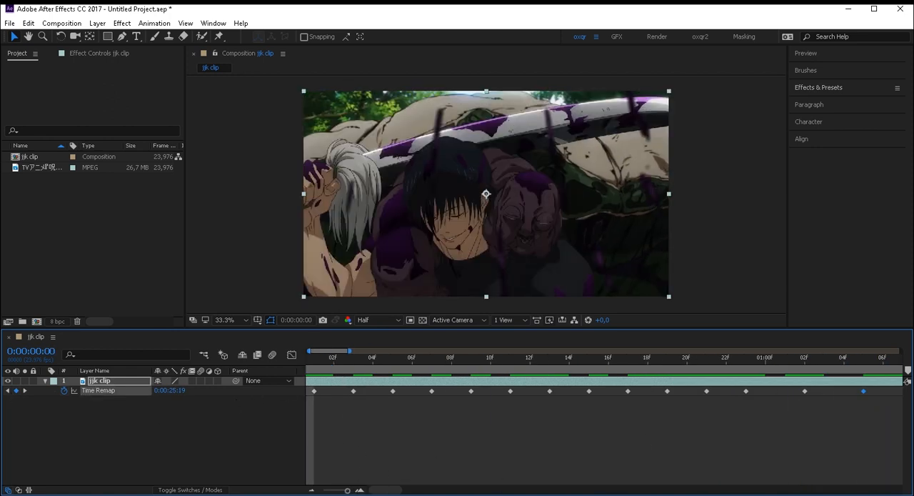
- Move the Time Remap keyframes at frames 3, 5, 7 and 9 to frames 2, 3, 4 and 5
{"action": "left_click_drag", "start_coordinate": [348, 491], "coordinate": [344, 491]}
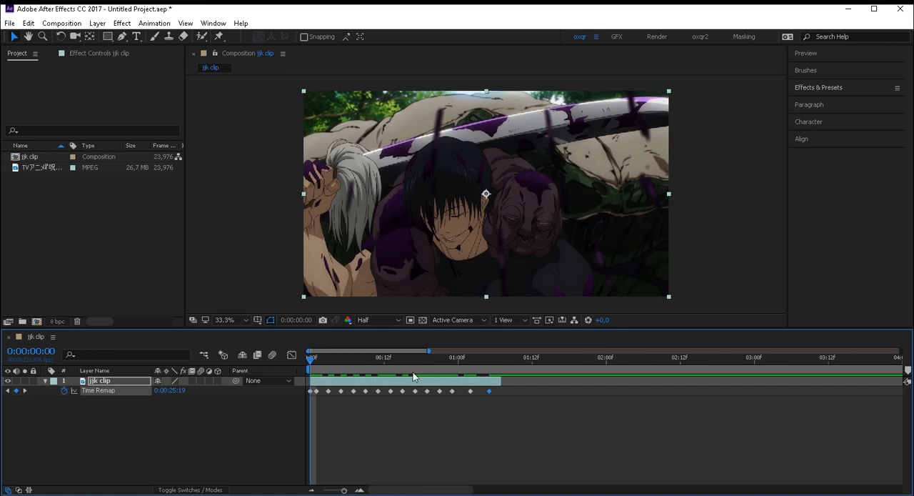
{"action": "key", "text": "="}
{"action": "key", "text": "="}
{"action": "key", "text": "space"}
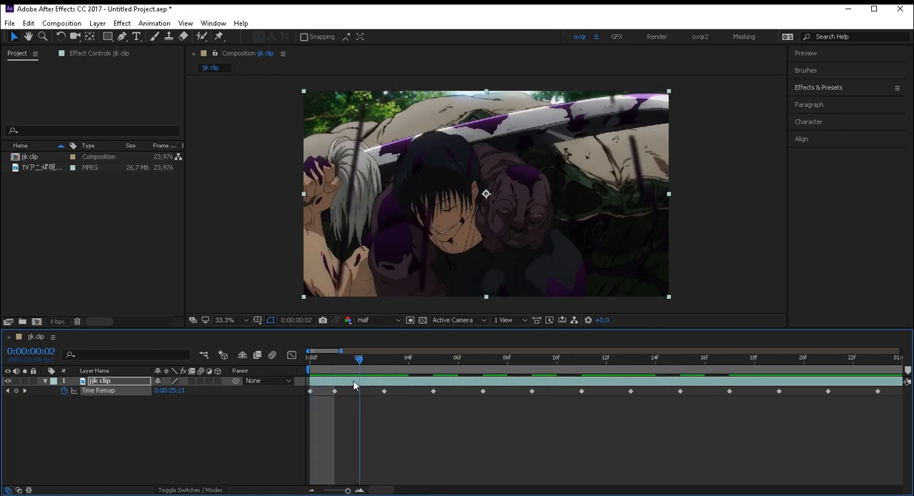
{"action": "key", "text": "space"}
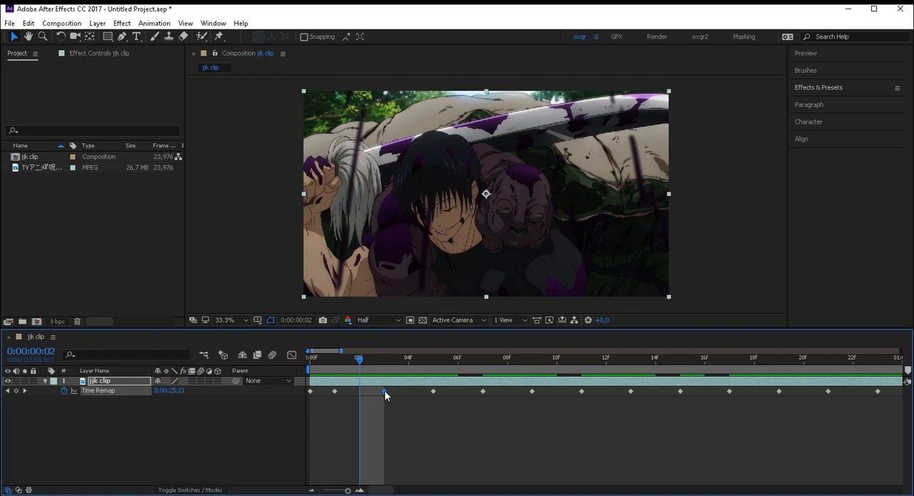
{"action": "left_click_drag", "start_coordinate": [384, 391], "coordinate": [359, 395]}
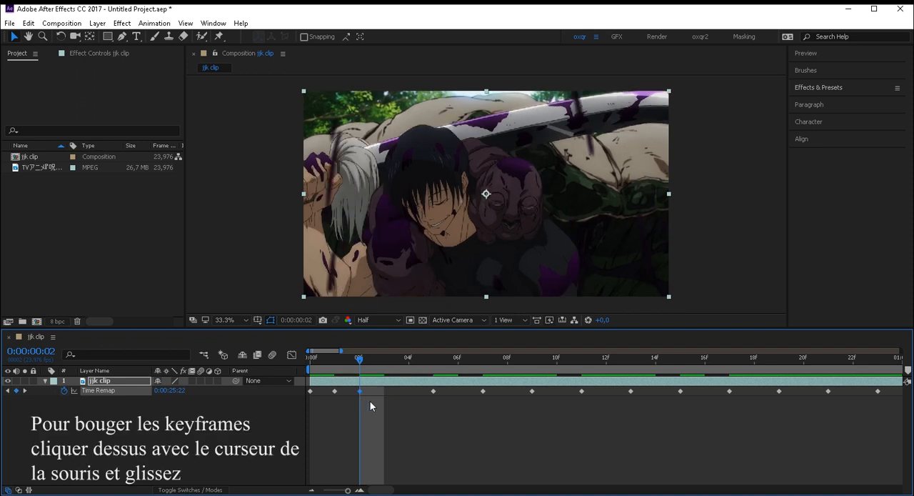
{"action": "left_click_drag", "start_coordinate": [433, 392], "coordinate": [378, 401]}
{"action": "left_click_drag", "start_coordinate": [483, 392], "coordinate": [408, 398]}
{"action": "left_click_drag", "start_coordinate": [533, 392], "coordinate": [443, 400]}
- Step back and forth through the closed-up keyframes to check that the picture changes on every frame
{"action": "scroll", "coordinate": [400, 370], "scroll_direction": "up", "scroll_amount": 1}
{"action": "key", "text": "Page_Down"}
{"action": "key", "text": "Page_Down"}
{"action": "key", "text": "Page_Up"}
{"action": "key", "text": "Page_Down"}
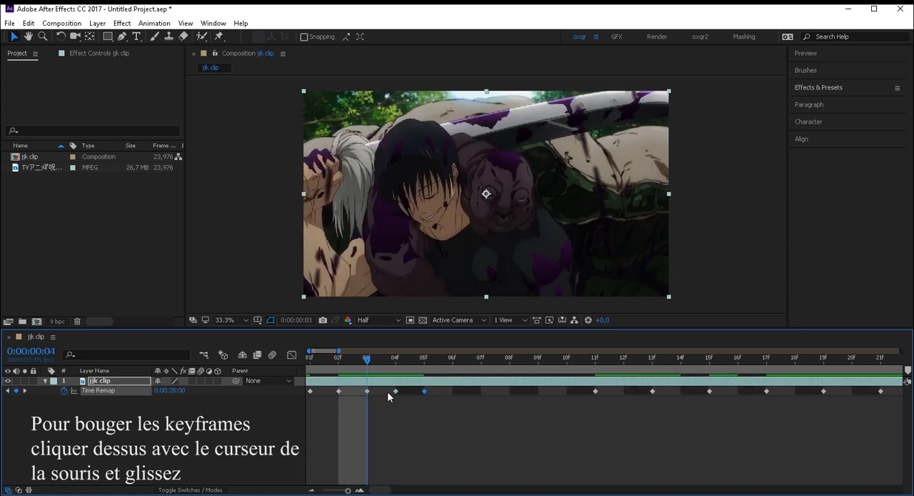
{"action": "key", "text": "Page_Up"}
{"action": "key", "text": "Page_Down"}
{"action": "key", "text": "Page_Up"}
{"action": "key", "text": "Page_Down"}
{"action": "key", "text": "Page_Up"}
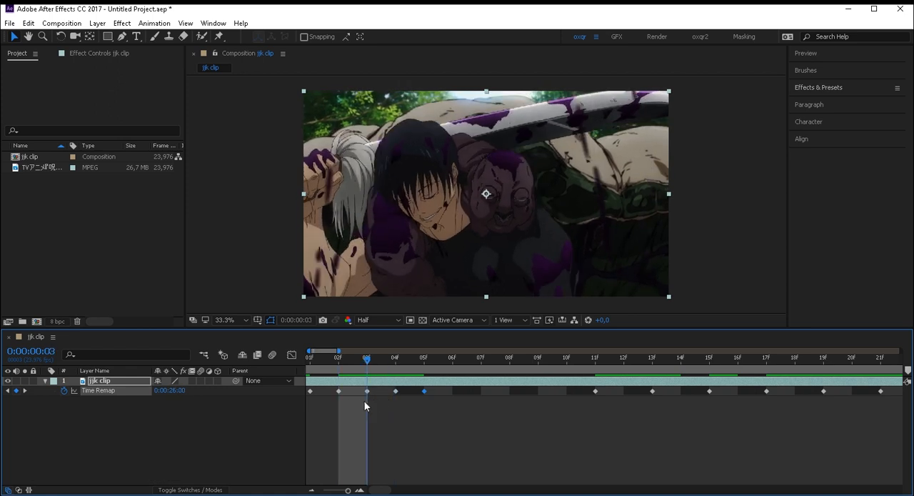
{"action": "key", "text": "Page_Down"}
{"action": "key", "text": "Page_Down"}
{"action": "key", "text": "Page_Down"}
{"action": "key", "text": "Page_Down"}
{"action": "key", "text": "Page_Down"}
{"action": "key", "text": "Page_Down"}
{"action": "key", "text": "Page_Up"}
{"action": "key", "text": "Page_Up"}
{"action": "key", "text": "Page_Up"}
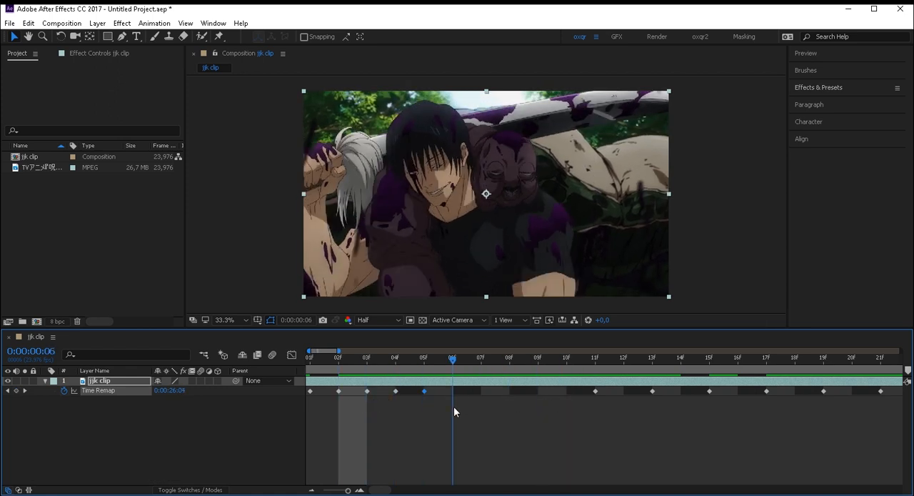
- Move the remaining Time Remap keyframes onto consecutive frames from frame 6 through frame 14
{"action": "scroll", "coordinate": [545, 402], "scroll_direction": "down", "scroll_amount": 2}
{"action": "left_click_drag", "start_coordinate": [412, 391], "coordinate": [364, 393]}
{"action": "left_click_drag", "start_coordinate": [547, 407], "coordinate": [422, 386]}
{"action": "left_click_drag", "start_coordinate": [431, 391], "coordinate": [375, 392]}
{"action": "left_click_drag", "start_coordinate": [394, 391], "coordinate": [384, 392]}
{"action": "left_click_drag", "start_coordinate": [412, 390], "coordinate": [392, 392]}
{"action": "left_click_drag", "start_coordinate": [559, 412], "coordinate": [455, 386]}
{"action": "left_click_drag", "start_coordinate": [468, 391], "coordinate": [421, 392]}
{"action": "left_click_drag", "start_coordinate": [449, 390], "coordinate": [431, 393]}
{"action": "left_click_drag", "start_coordinate": [477, 391], "coordinate": [440, 393]}
- Split the jjk clip layer at 0:00:00:15 and delete the part after the split
{"action": "left_click_drag", "start_coordinate": [445, 361], "coordinate": [448, 384]}
{"action": "key", "text": "space"}
{"action": "key", "text": "ctrl+shift+d"}
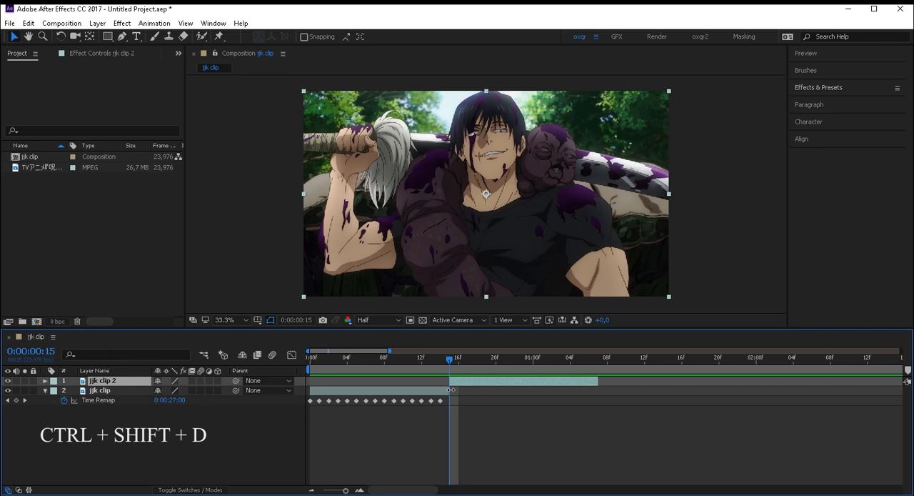
{"action": "key", "text": "Delete"}
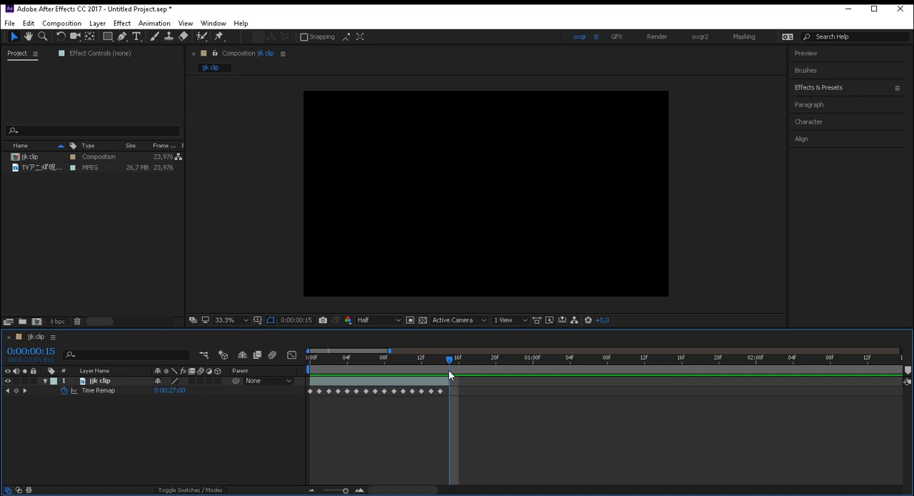
- Pre-compose the jjk clip layer as jjk clip Comp 1, moving all attributes into it without adjusting the composition duration
{"action": "left_click_drag", "start_coordinate": [449, 369], "coordinate": [264, 388]}
{"action": "left_click", "coordinate": [320, 391]}
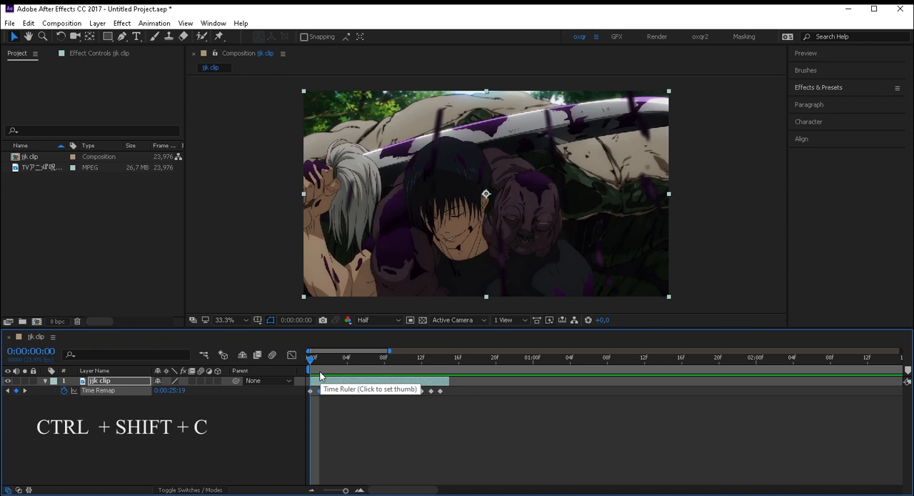
{"action": "key", "text": "ctrl+shift+c"}
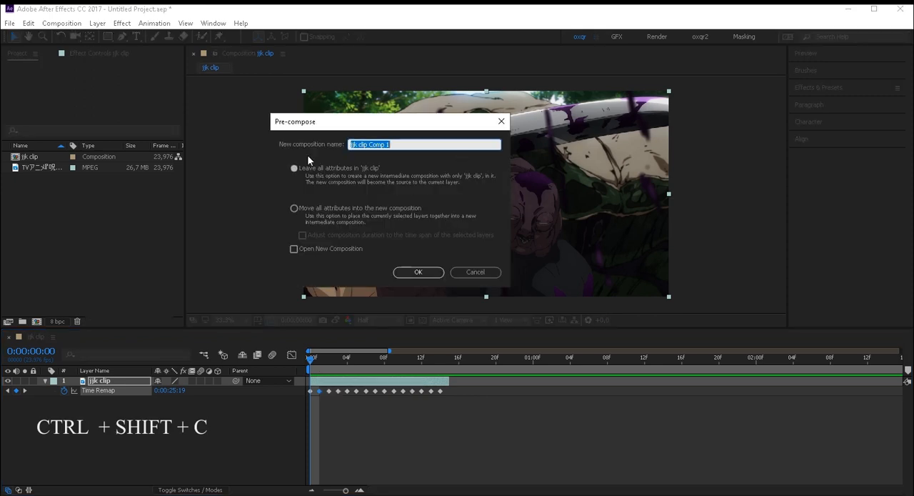
{"action": "left_click", "coordinate": [294, 208]}
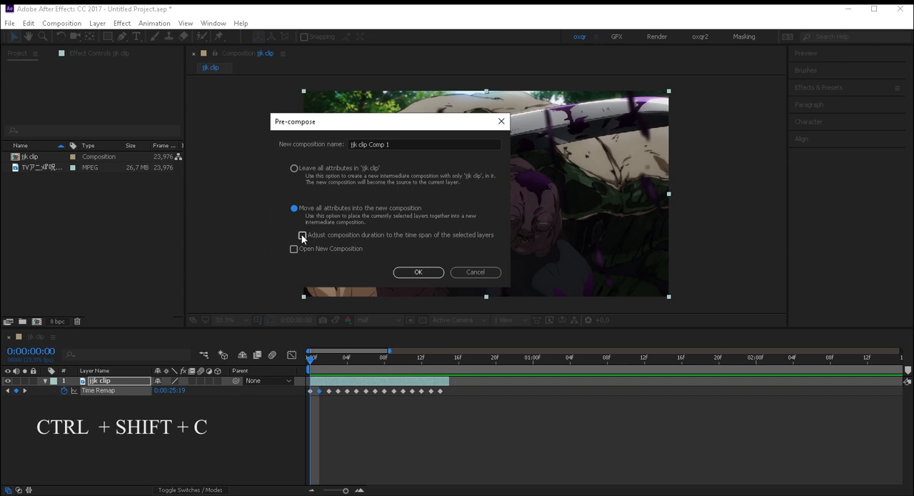
{"action": "left_click", "coordinate": [311, 234]}
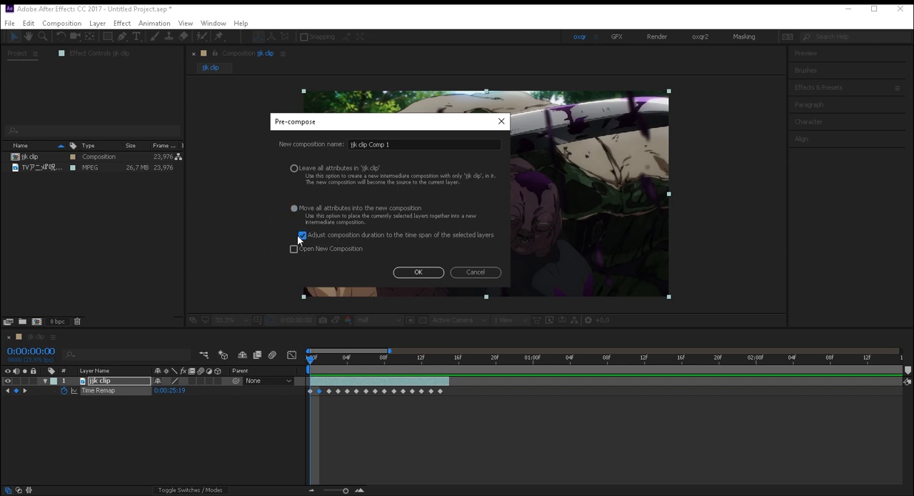
{"action": "left_click", "coordinate": [300, 235]}
{"action": "left_click", "coordinate": [417, 271]}
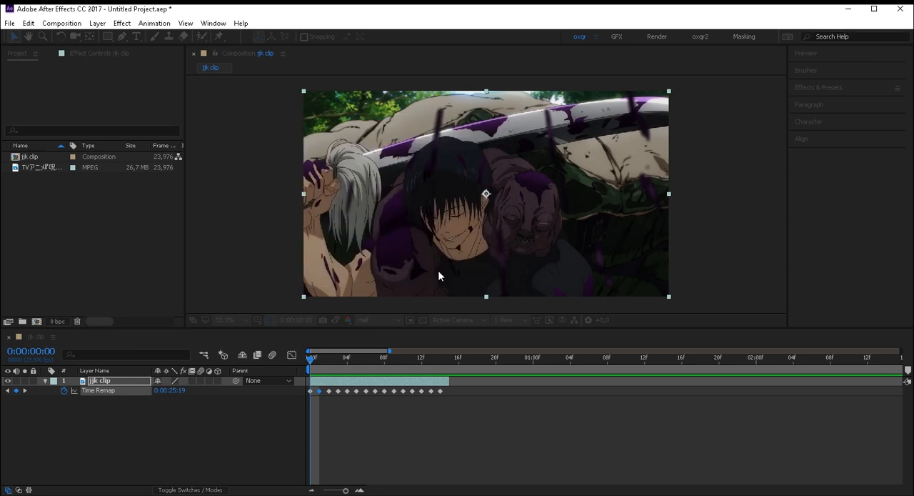
- Mute the audio of the jjk clip Comp 1 layer and apply the Twixtor Pro effect to it
{"action": "left_click_drag", "start_coordinate": [312, 362], "coordinate": [460, 396]}
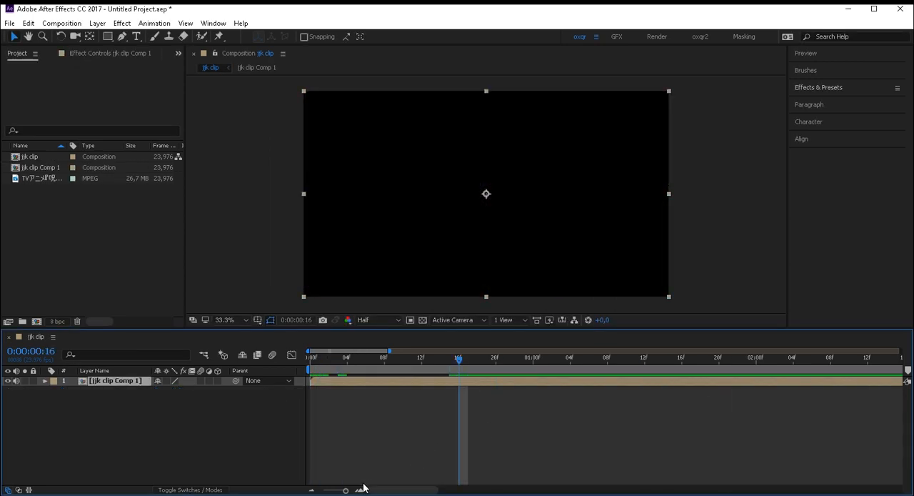
{"action": "left_click", "coordinate": [340, 491]}
{"action": "left_click_drag", "start_coordinate": [340, 491], "coordinate": [339, 491]}
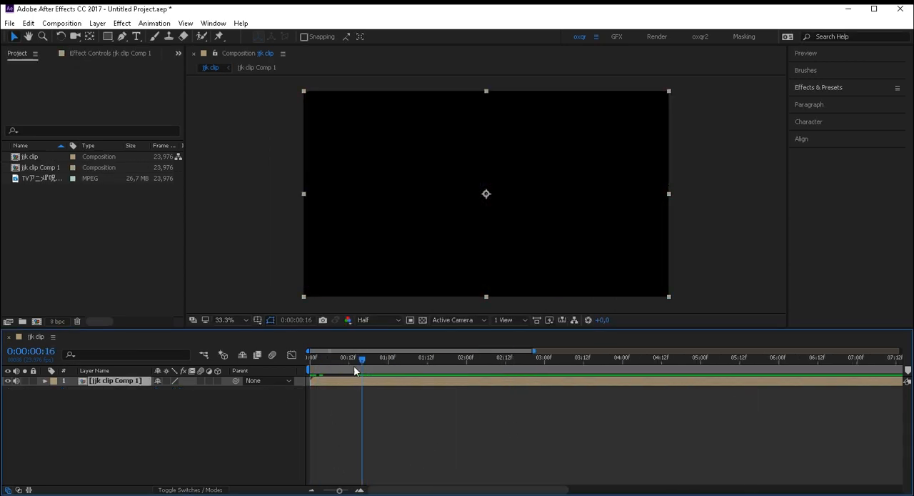
{"action": "left_click_drag", "start_coordinate": [355, 365], "coordinate": [330, 407]}
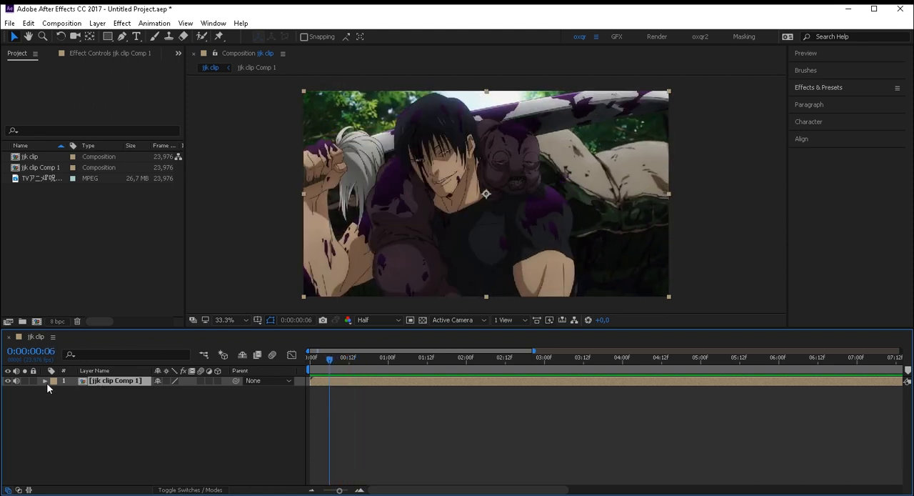
{"action": "left_click", "coordinate": [17, 381]}
{"action": "key", "text": "ctrl+space"}
{"action": "type", "text": "twi"}
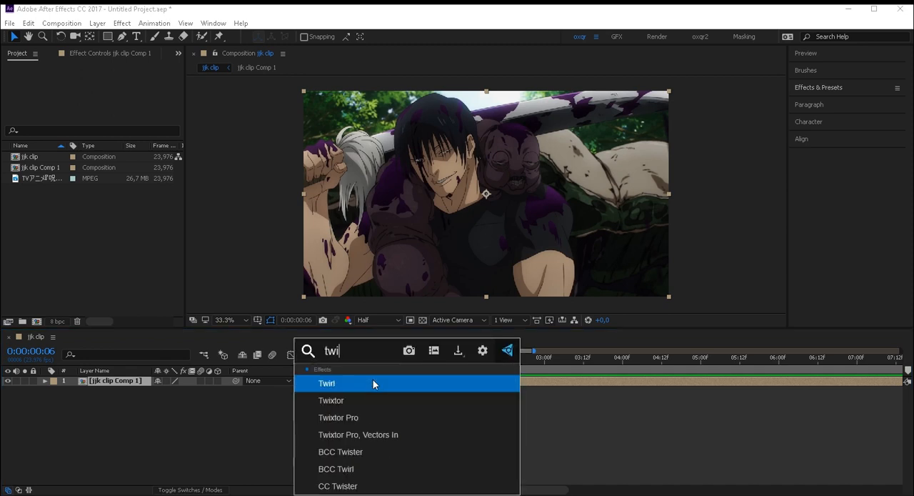
{"action": "type", "text": "x"}
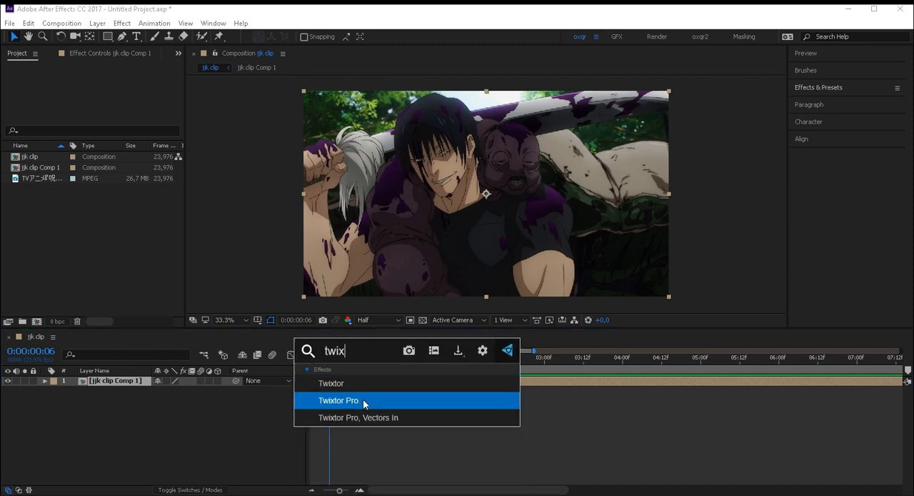
{"action": "left_click", "coordinate": [346, 396]}
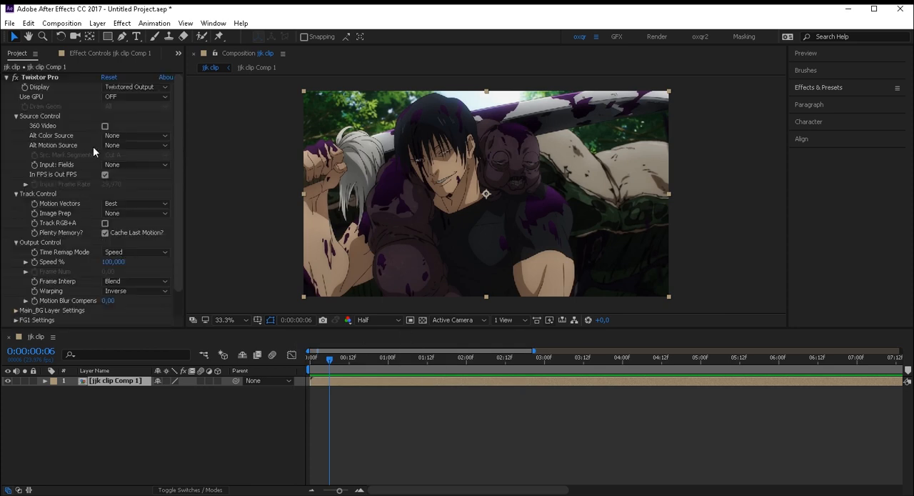
- Set Twixtor Pro's input frame rate to 23.976 and leave In FPS is Out FPS enabled
{"action": "left_click", "coordinate": [105, 174]}
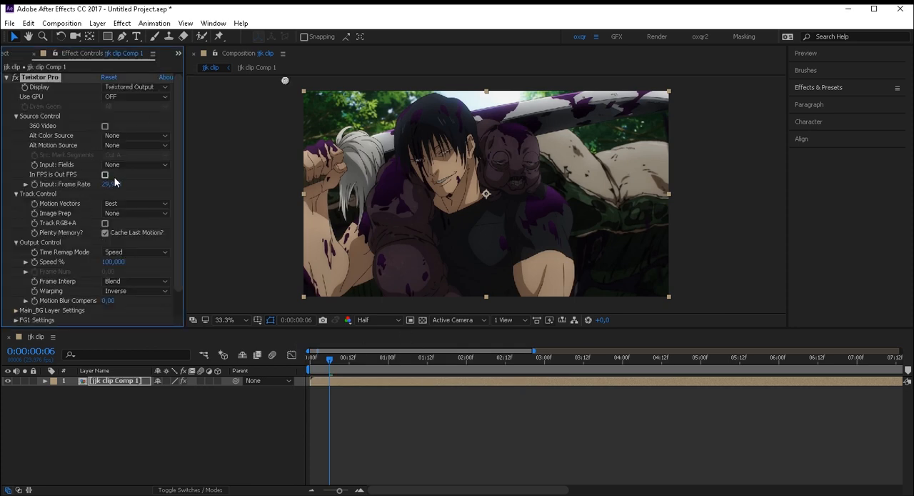
{"action": "left_click", "coordinate": [112, 183]}
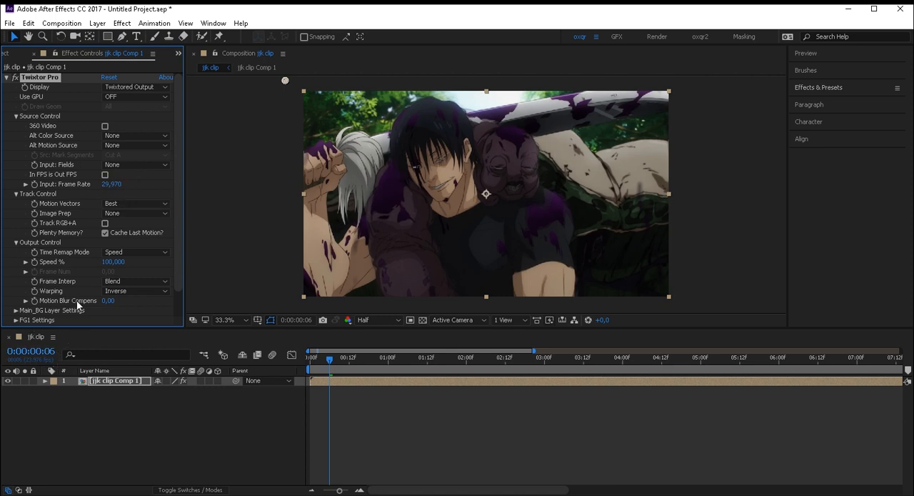
{"action": "left_click", "coordinate": [114, 185]}
{"action": "type", "text": "23.976"}
{"action": "key", "text": "Return"}
{"action": "left_click", "coordinate": [104, 174]}
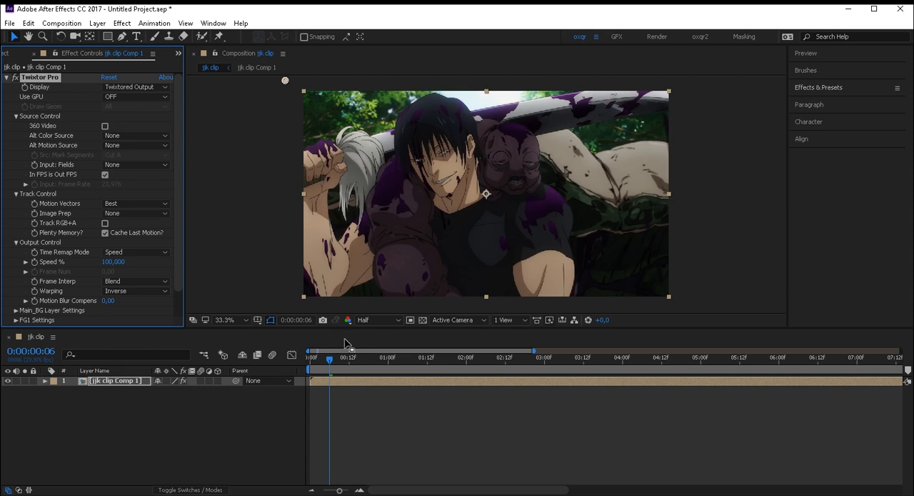
- Preview the clip from its start and add a Twixtor Pro Speed % keyframe at frame 0
{"action": "key", "text": "Home"}
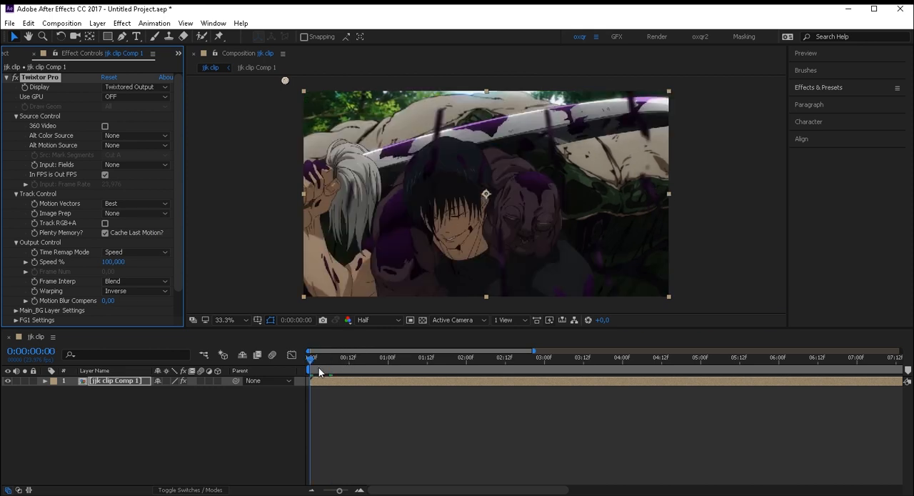
{"action": "key", "text": "space"}
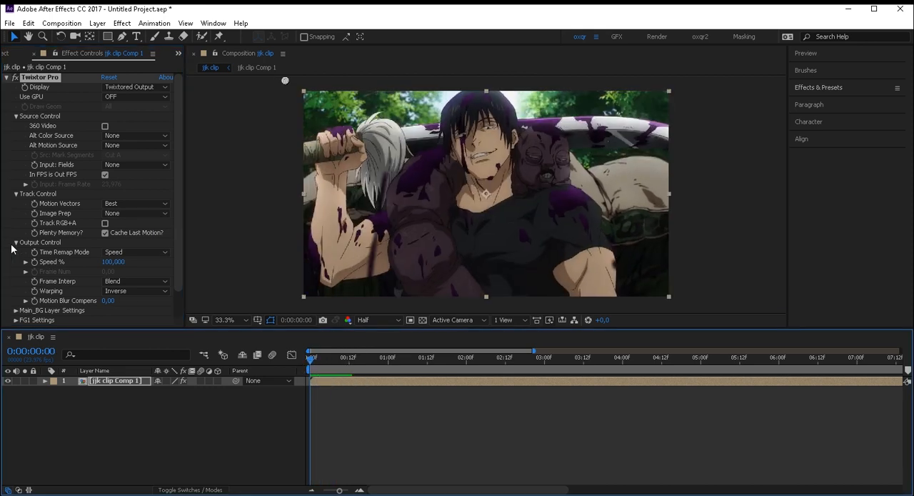
{"action": "key", "text": "space"}
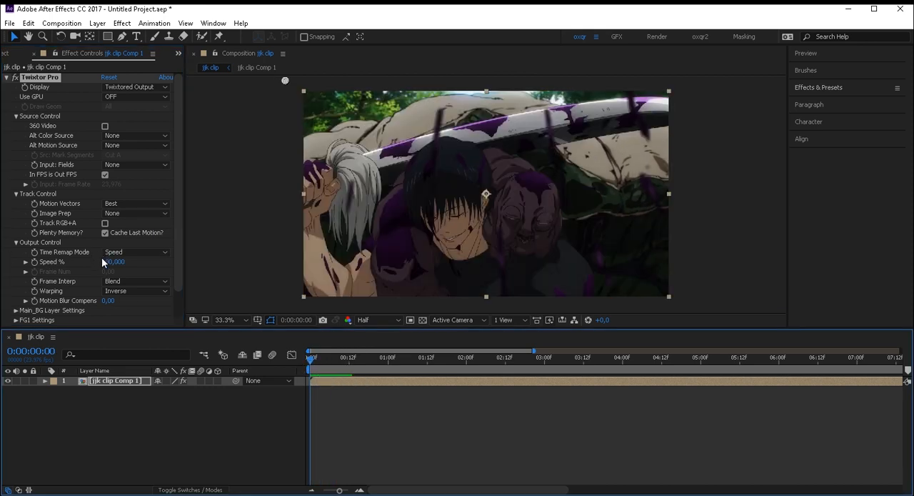
{"action": "left_click", "coordinate": [35, 262]}
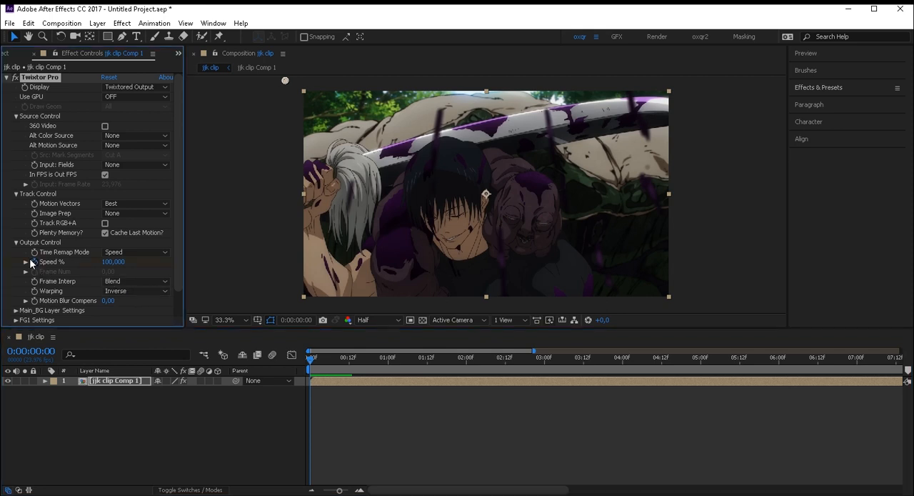
{"action": "key", "text": "Page_Down"}
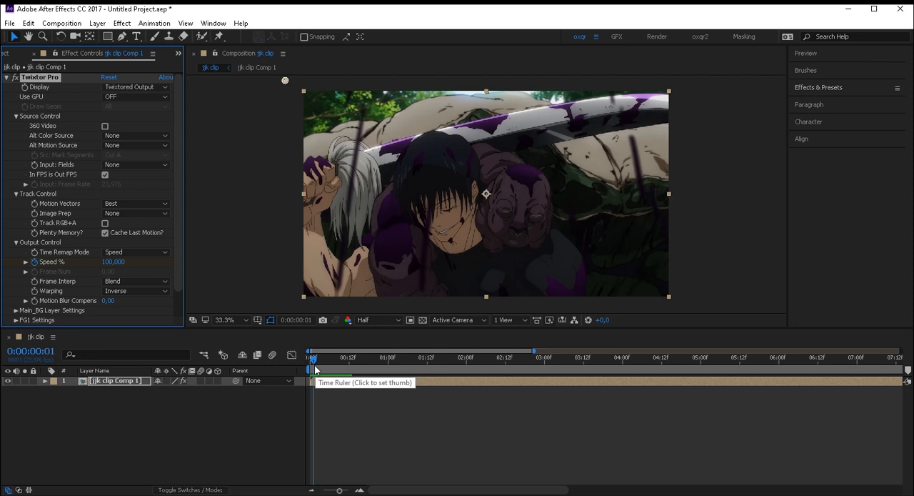
{"action": "left_click_drag", "start_coordinate": [315, 369], "coordinate": [304, 375]}
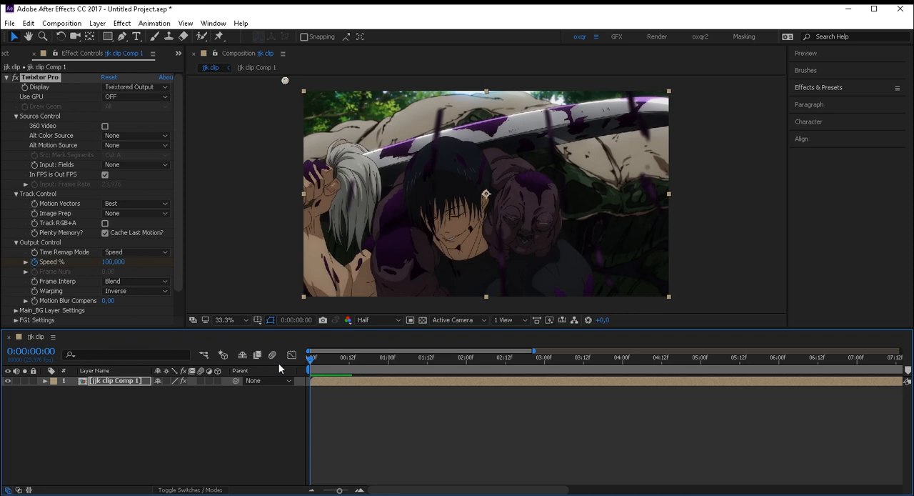
- Set the Twixtor Pro Speed % to 7 at frame 1
{"action": "key", "text": "Page_Down"}
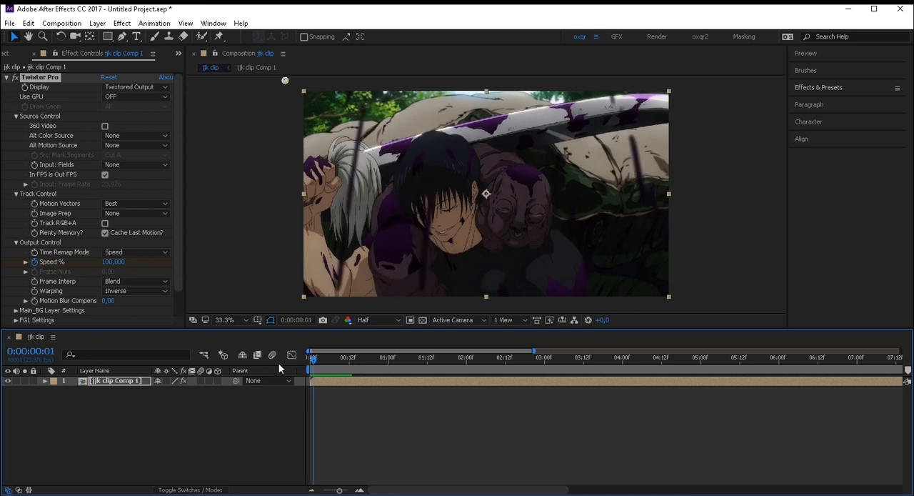
{"action": "left_click", "coordinate": [115, 262]}
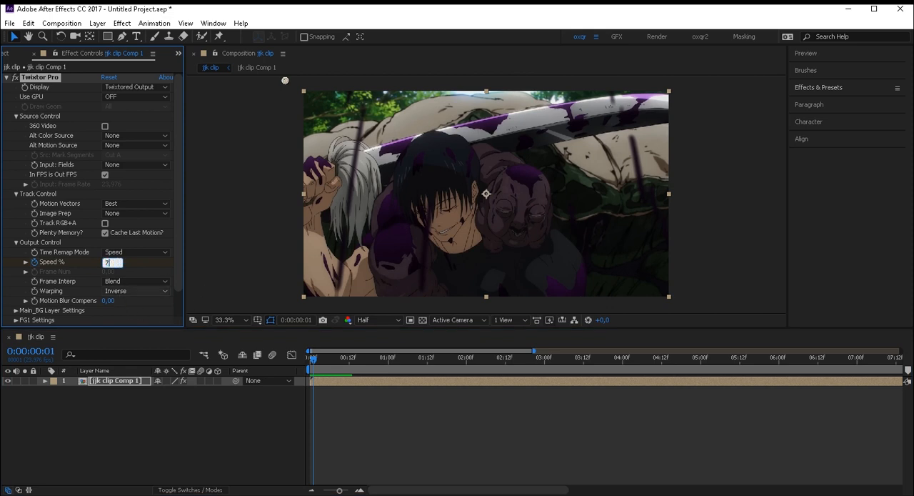
{"action": "type", "text": "7"}
{"action": "key", "text": "Return"}
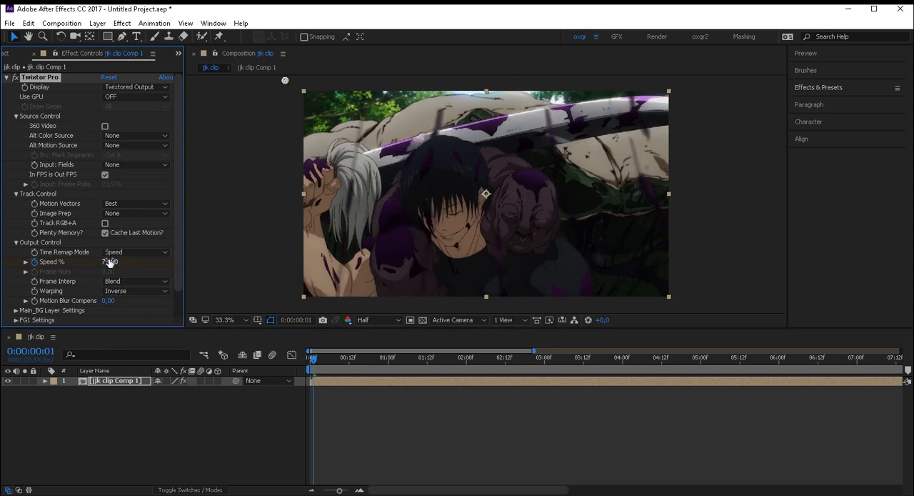
- Try Speed % values of 10 and 0 at frame 1 and return the value to 7
{"action": "left_click", "coordinate": [109, 261]}
{"action": "type", "text": "10"}
{"action": "left_click", "coordinate": [134, 267]}
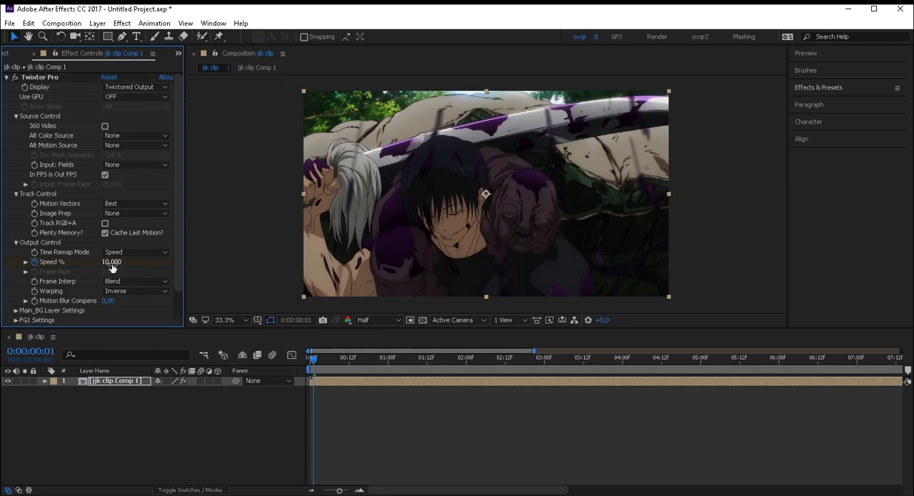
{"action": "left_click", "coordinate": [112, 262]}
{"action": "type", "text": "3"}
{"action": "key", "text": "BackSpace"}
{"action": "type", "text": "0"}
{"action": "left_click", "coordinate": [141, 268]}
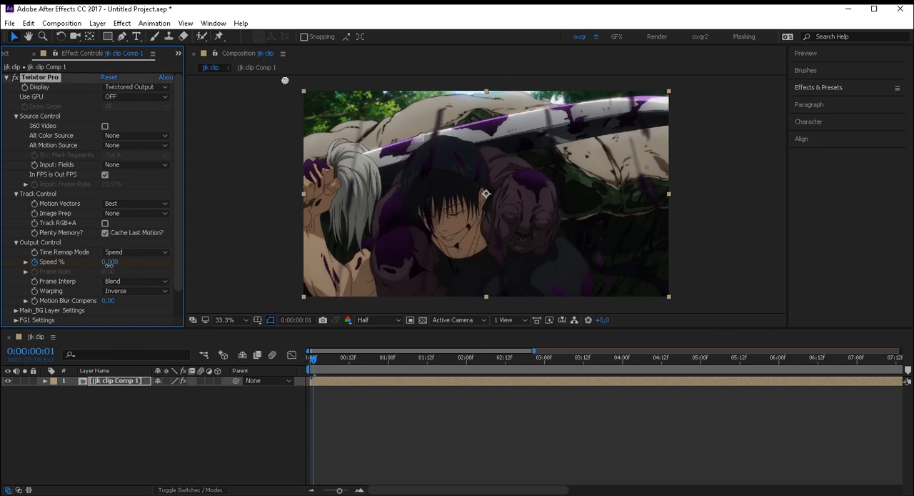
{"action": "left_click", "coordinate": [109, 263]}
{"action": "type", "text": "7"}
{"action": "key", "text": "Return"}
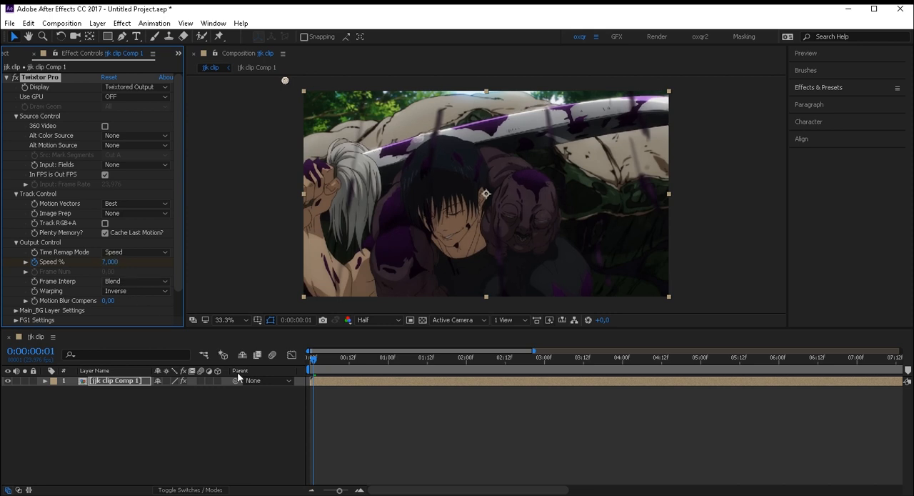
- Reveal the layer's Speed % keyframes in the timeline and check their values at frames 0 and 1
{"action": "left_click", "coordinate": [313, 368]}
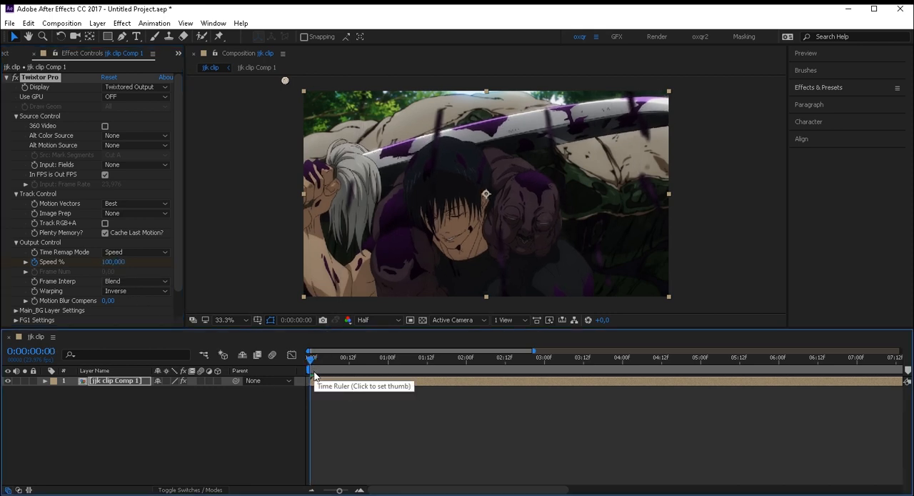
{"action": "key", "text": "equal"}
{"action": "key", "text": "equal"}
{"action": "left_click", "coordinate": [326, 365]}
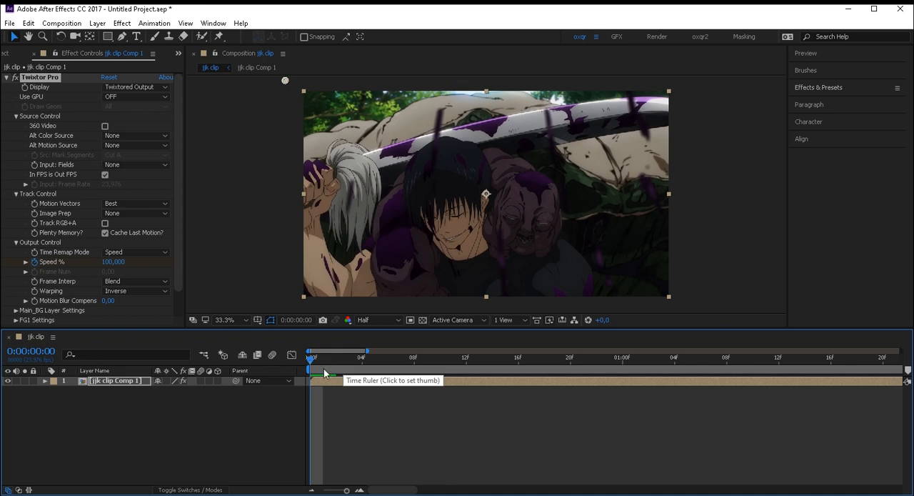
{"action": "key", "text": "u"}
{"action": "left_click_drag", "start_coordinate": [317, 379], "coordinate": [313, 420]}
{"action": "left_click", "coordinate": [313, 420]}
{"action": "left_click", "coordinate": [311, 400]}
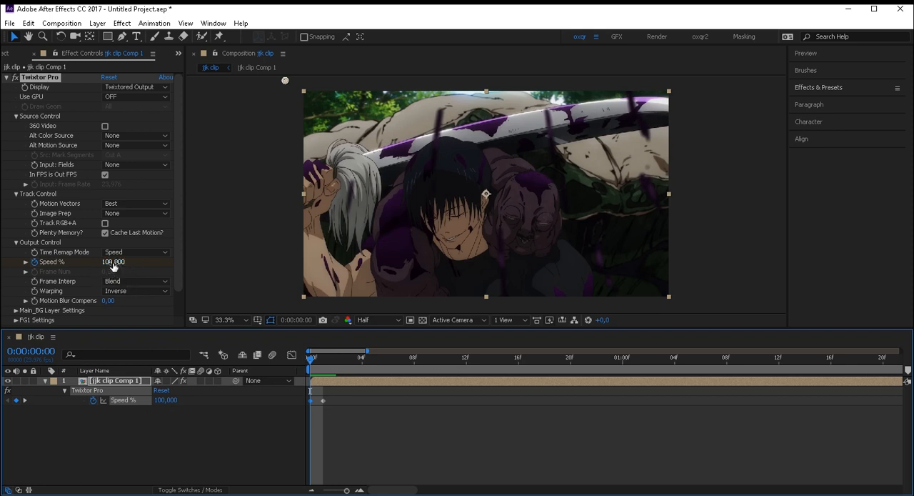
{"action": "left_click", "coordinate": [323, 368]}
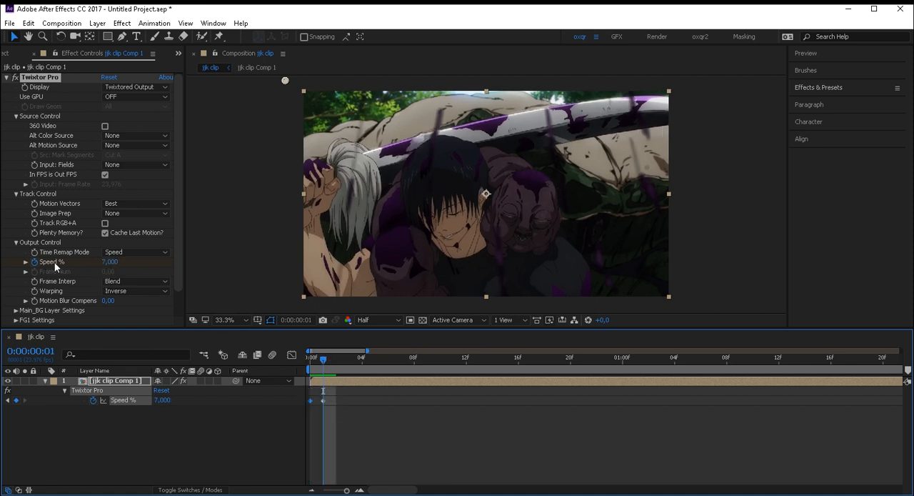
- Preview the slowed clip from frame 0 through 0:00:02:10 and set Twixtor Pro's Warping to Forward
{"action": "left_click", "coordinate": [310, 368]}
{"action": "key", "text": "space"}
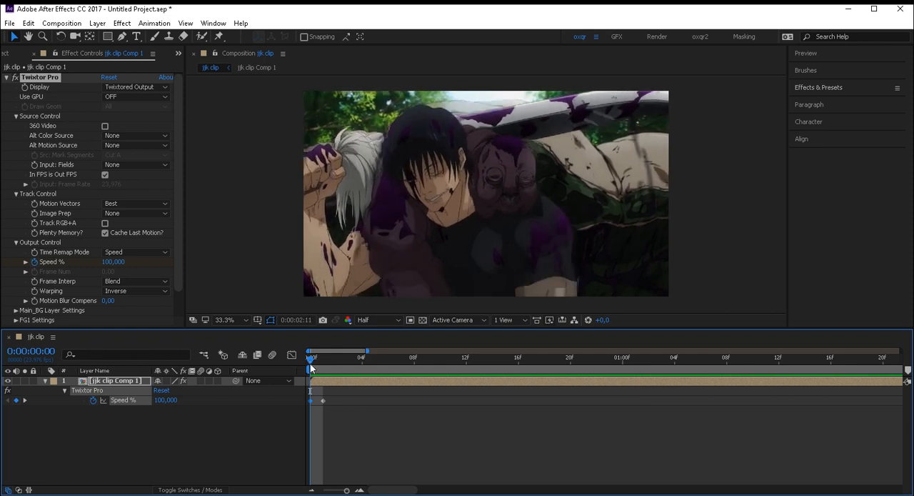
{"action": "key", "text": "space"}
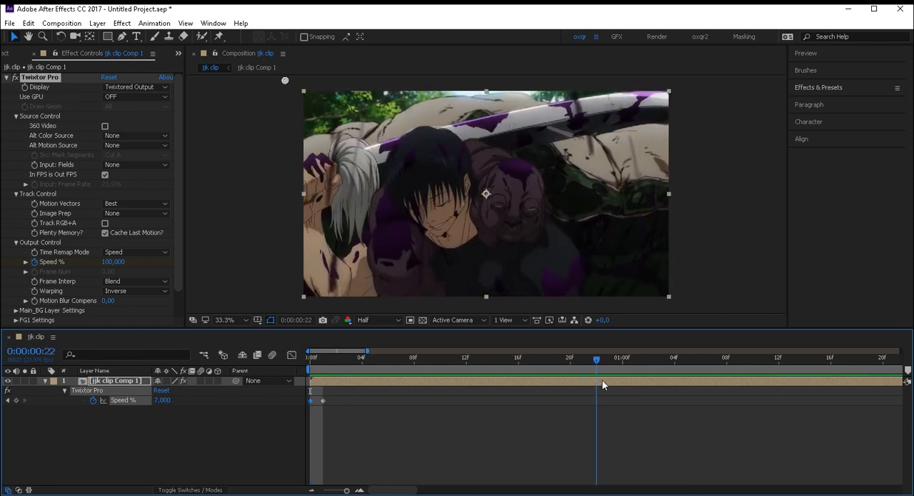
{"action": "left_click_drag", "start_coordinate": [599, 362], "coordinate": [779, 368]}
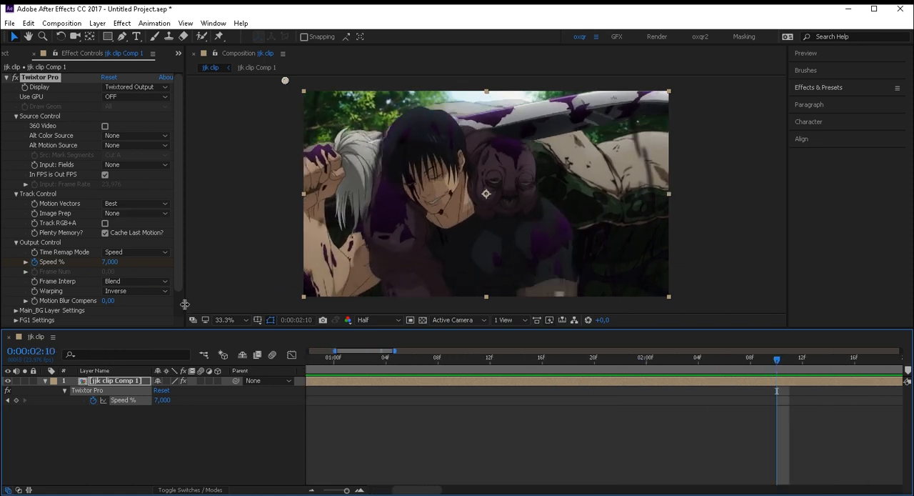
{"action": "left_click", "coordinate": [143, 291]}
{"action": "left_click", "coordinate": [155, 329]}
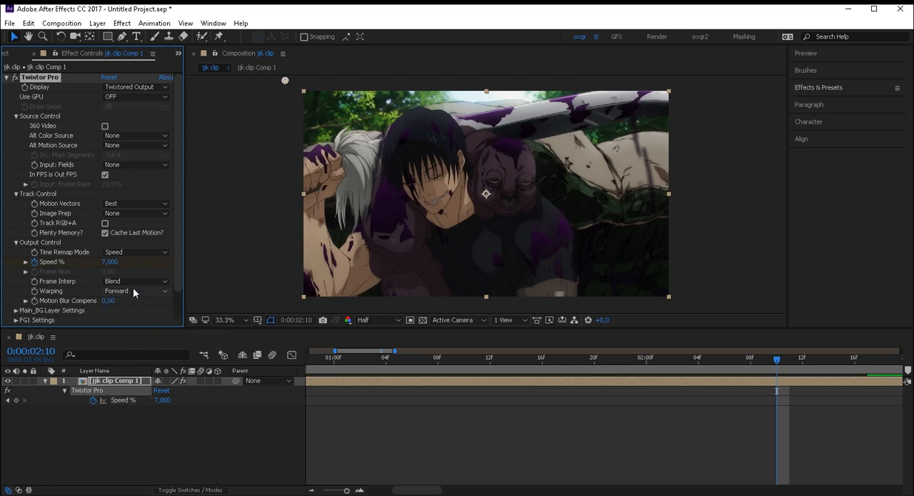
- Look through Twixtor Pro's Warping and Frame Interp options and set Image Prep to Contrast/Edge Enhance
{"action": "left_click", "coordinate": [134, 290]}
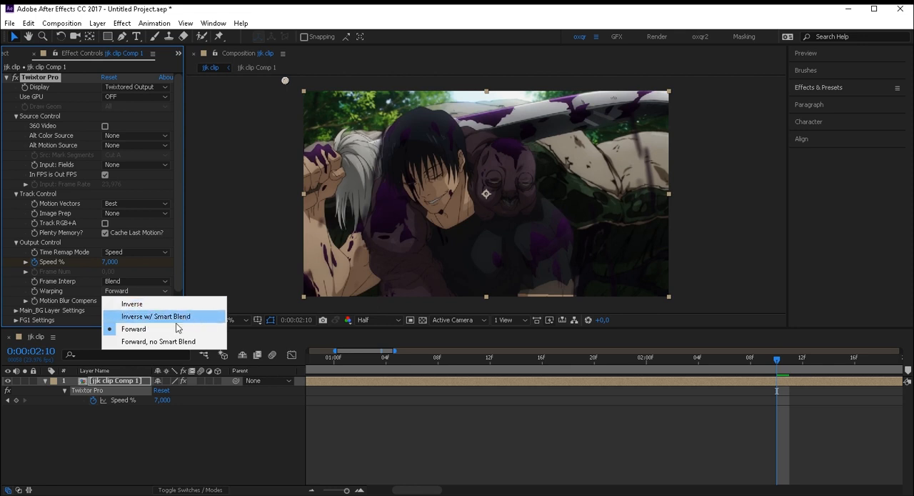
{"action": "left_click", "coordinate": [136, 283]}
{"action": "left_click", "coordinate": [135, 282]}
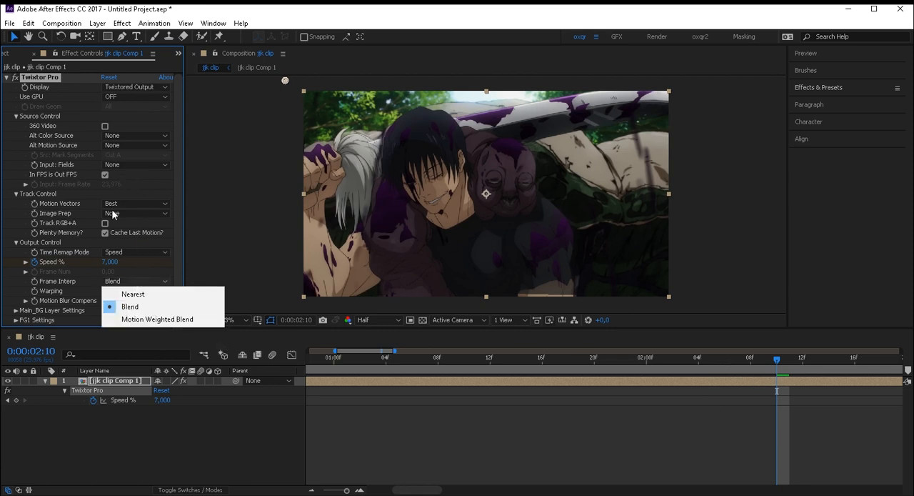
{"action": "left_click", "coordinate": [112, 213]}
{"action": "left_click", "coordinate": [113, 213]}
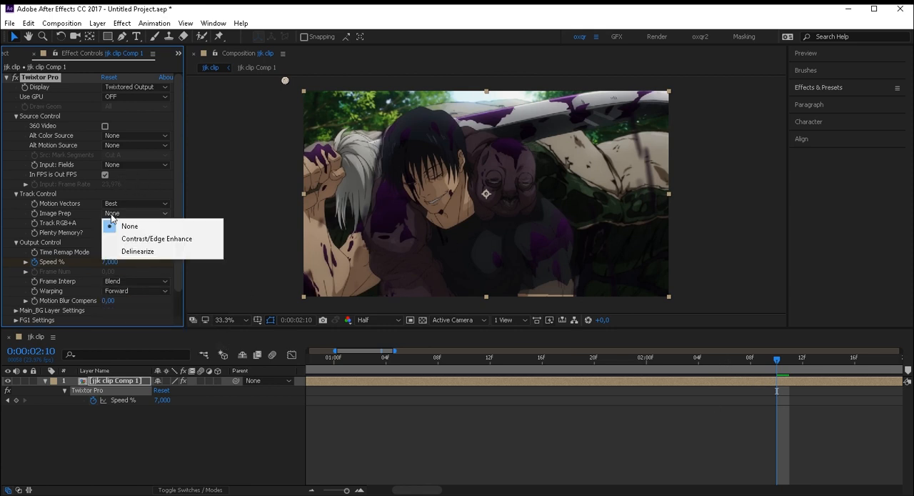
{"action": "left_click", "coordinate": [156, 239]}
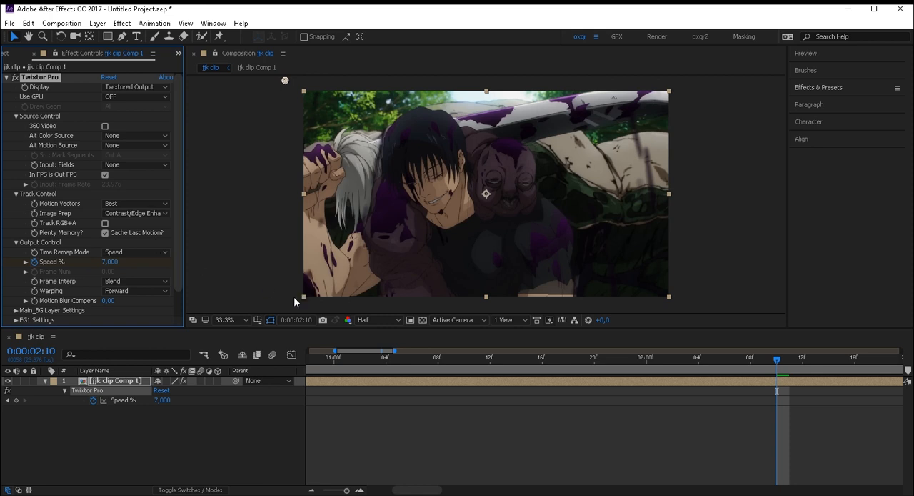
- Try Delinearize as Twixtor Pro's Image Prep and return it to Contrast/Edge Enhance
{"action": "left_click", "coordinate": [135, 213]}
{"action": "left_click", "coordinate": [148, 250]}
{"action": "left_click", "coordinate": [134, 213]}
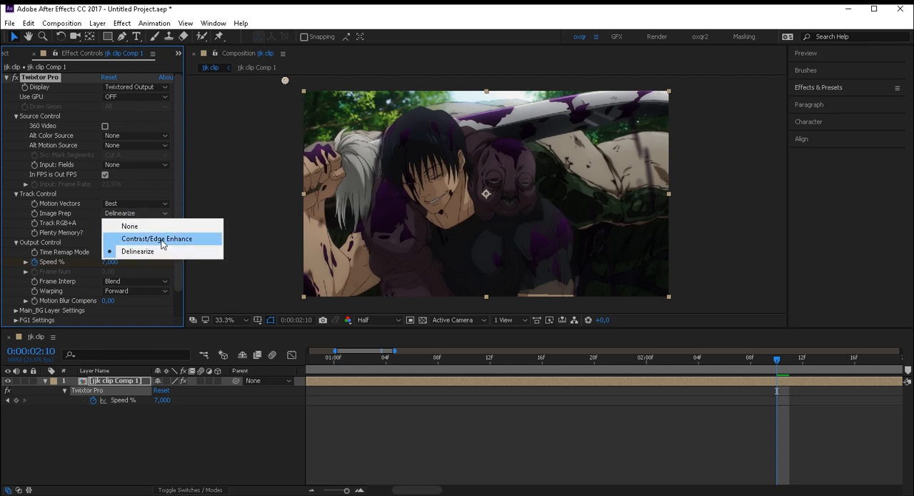
{"action": "left_click", "coordinate": [162, 240]}
{"action": "left_click", "coordinate": [143, 213]}
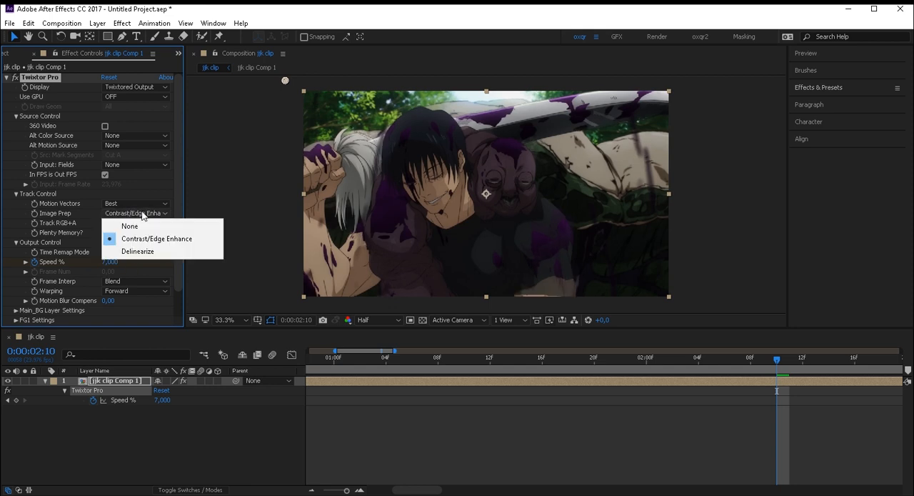
{"action": "left_click", "coordinate": [181, 242]}
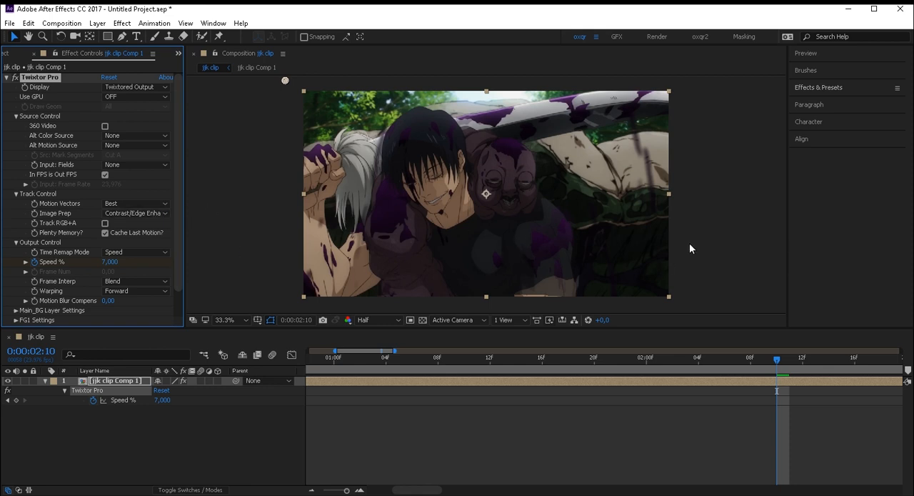
- Check the twixtored clip around 0:00:01:05 and return the playhead to 0:00:00:00
{"action": "left_click", "coordinate": [762, 374]}
{"action": "key", "text": "space"}
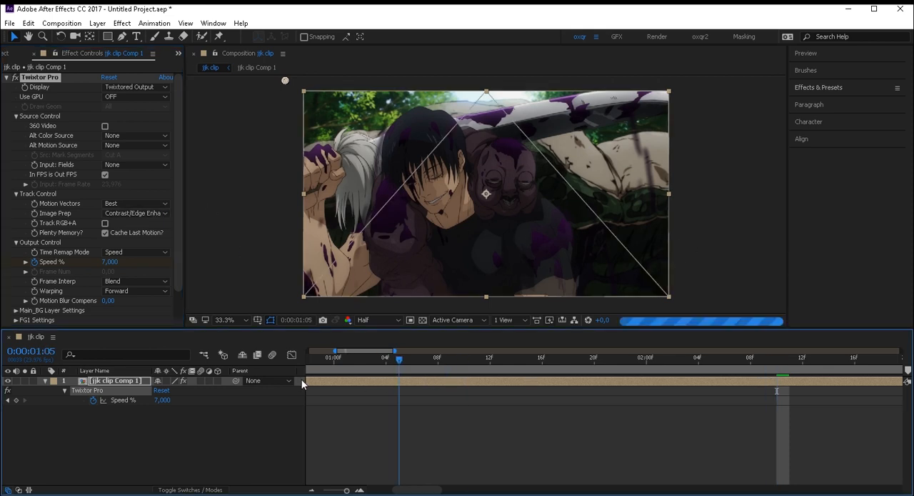
{"action": "left_click_drag", "start_coordinate": [352, 366], "coordinate": [148, 386]}
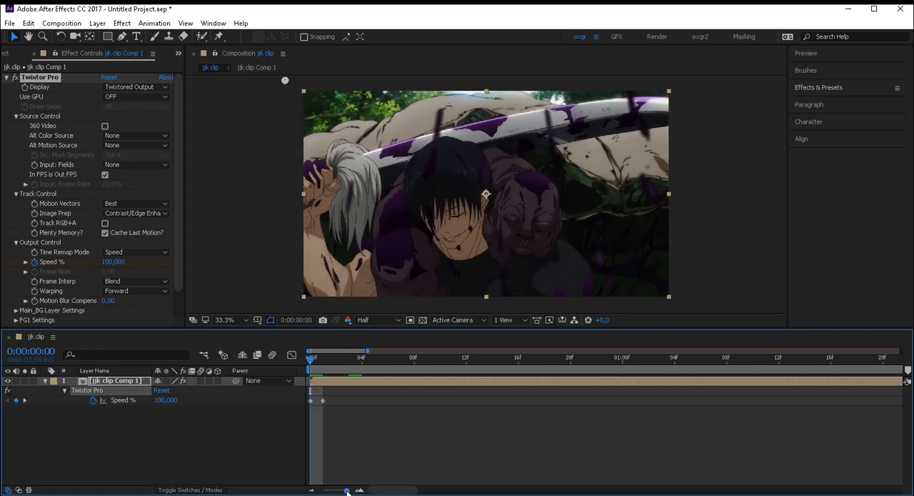
- Pre-compose the Twixtor layer as jjk clip Comp 2, moving all attributes into the new composition
{"action": "left_click_drag", "start_coordinate": [346, 490], "coordinate": [343, 490]}
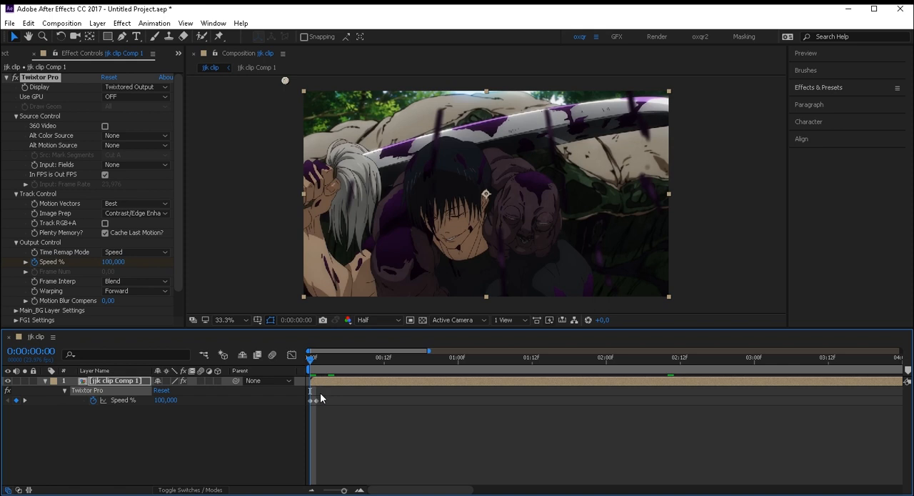
{"action": "key", "text": "ctrl+shift+c"}
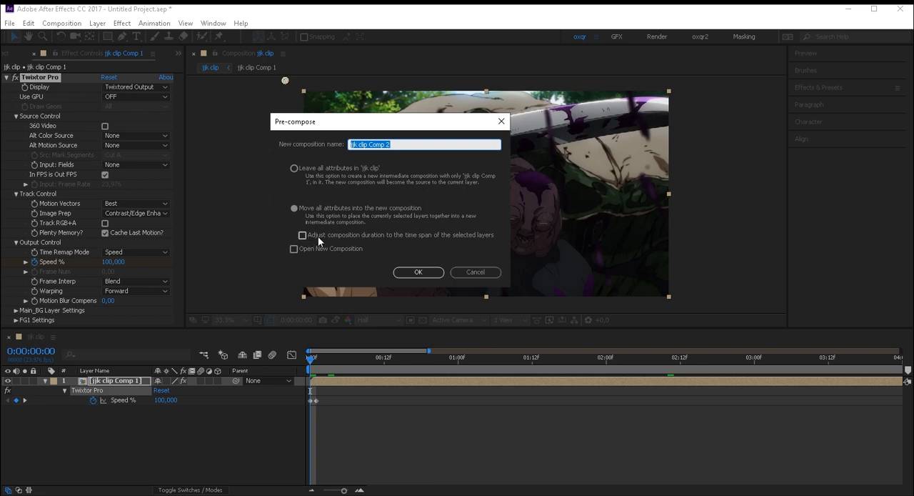
{"action": "left_click", "coordinate": [301, 208]}
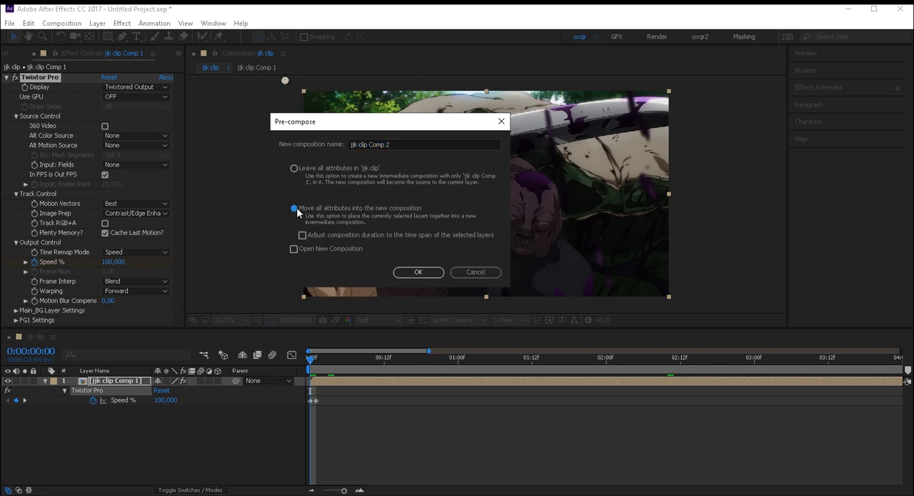
{"action": "left_click", "coordinate": [420, 272]}
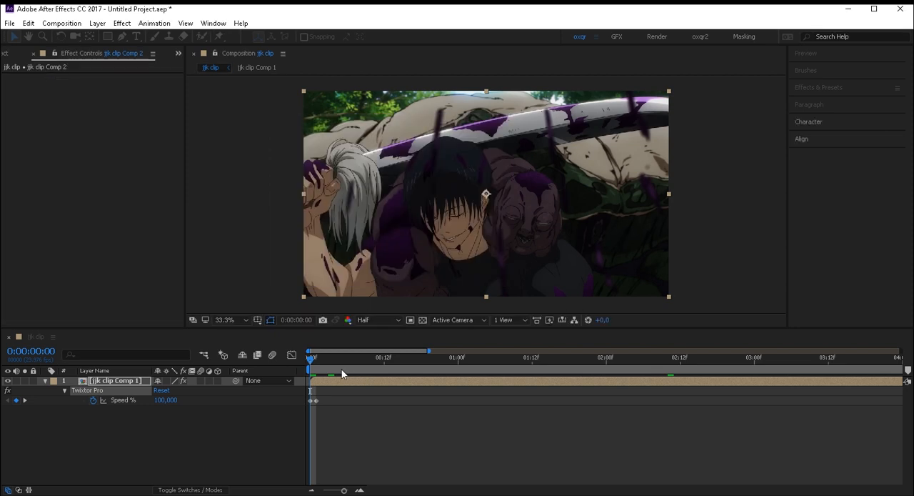
- Scrub the pre-composed clip up to 0:00:09:10 and back to 0:00:08:12 to find where the slowed motion ends
{"action": "left_click_drag", "start_coordinate": [612, 386], "coordinate": [912, 373]}
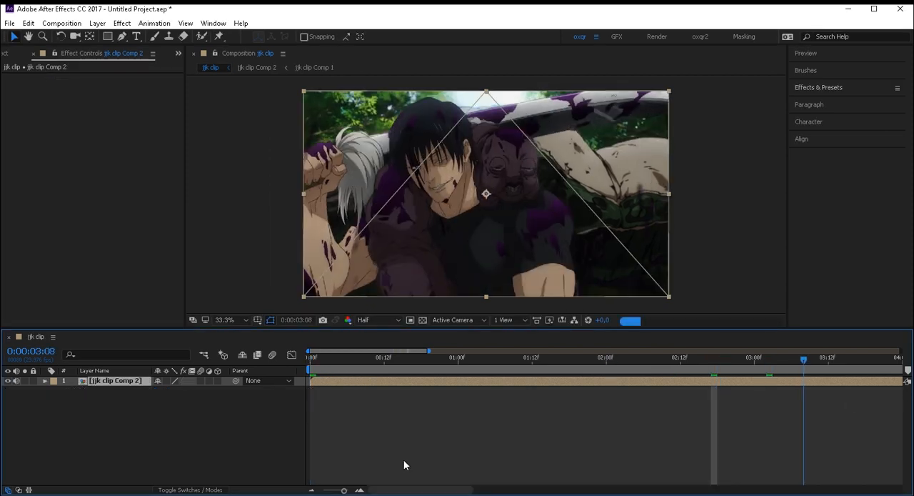
{"action": "left_click_drag", "start_coordinate": [343, 491], "coordinate": [340, 491]}
{"action": "left_click_drag", "start_coordinate": [624, 362], "coordinate": [798, 361]}
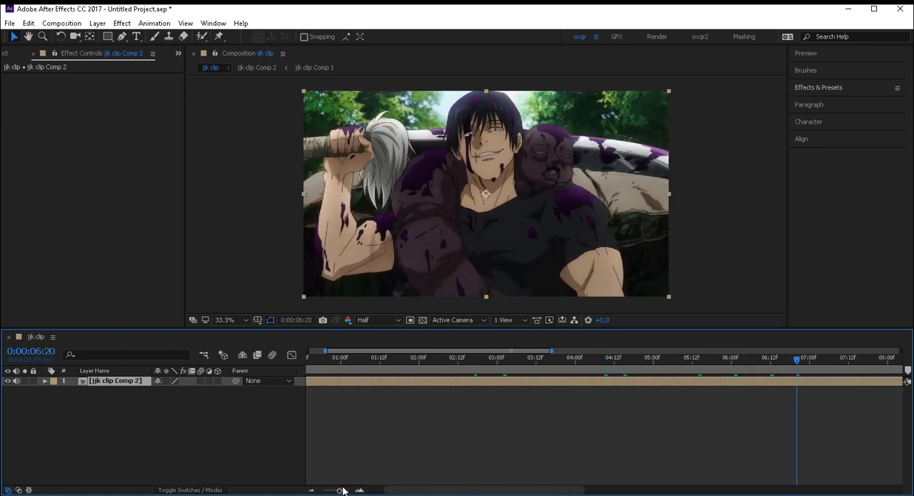
{"action": "left_click_drag", "start_coordinate": [343, 490], "coordinate": [329, 491]}
{"action": "left_click", "coordinate": [598, 363]}
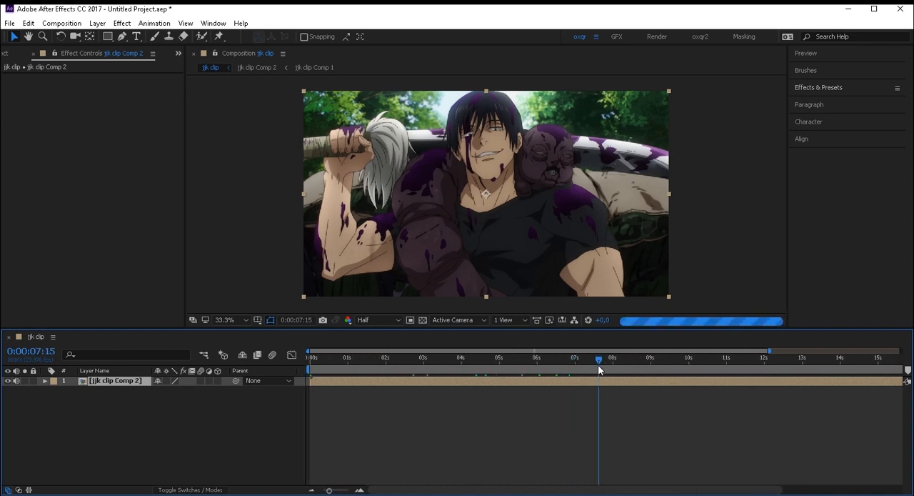
{"action": "left_click", "coordinate": [635, 370]}
{"action": "left_click", "coordinate": [666, 367]}
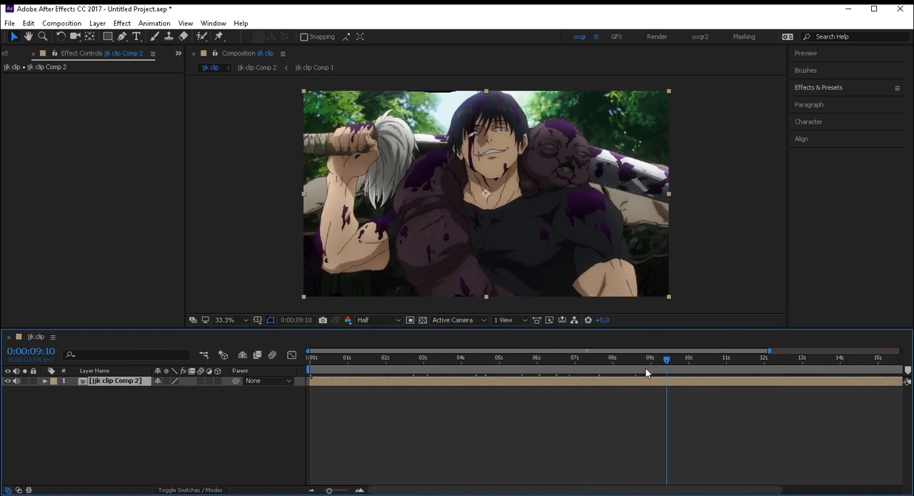
{"action": "left_click", "coordinate": [642, 370]}
{"action": "left_click", "coordinate": [630, 368]}
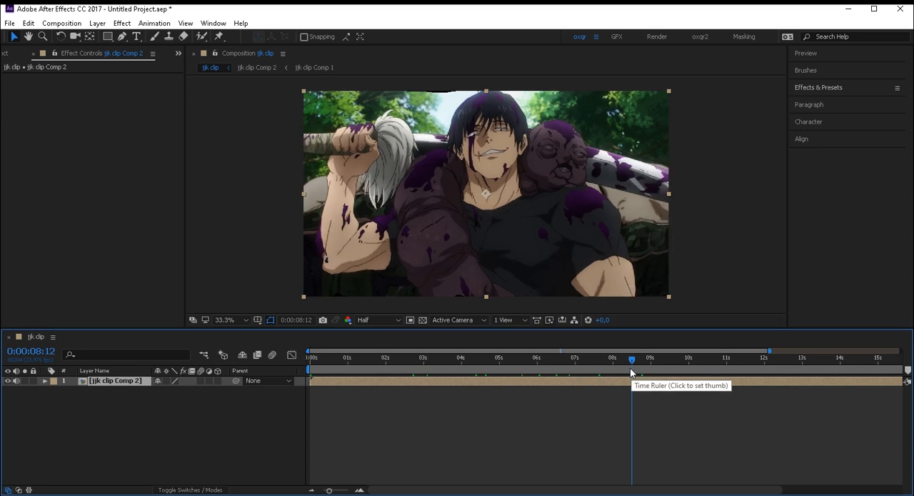
- Split the jjk clip Comp 2 layer at 0:00:01:00 and delete the part after the split
{"action": "left_click_drag", "start_coordinate": [630, 368], "coordinate": [347, 397]}
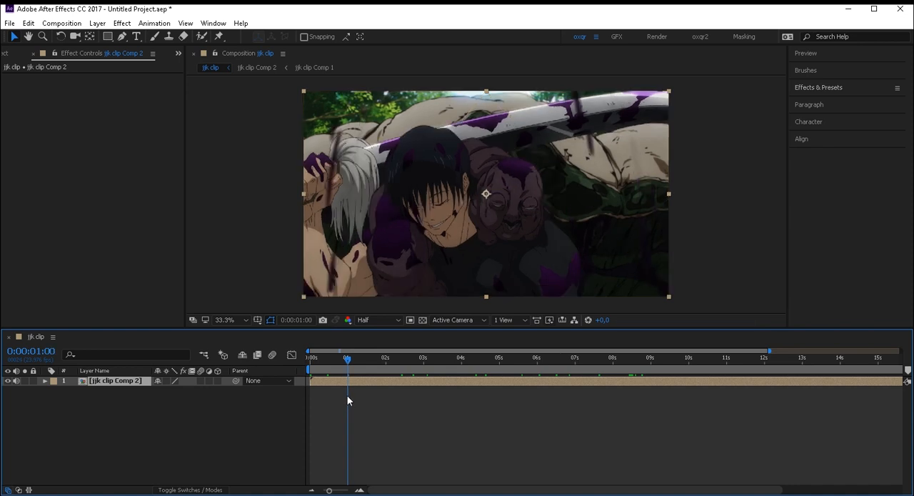
{"action": "key", "text": "ctrl+shift+d"}
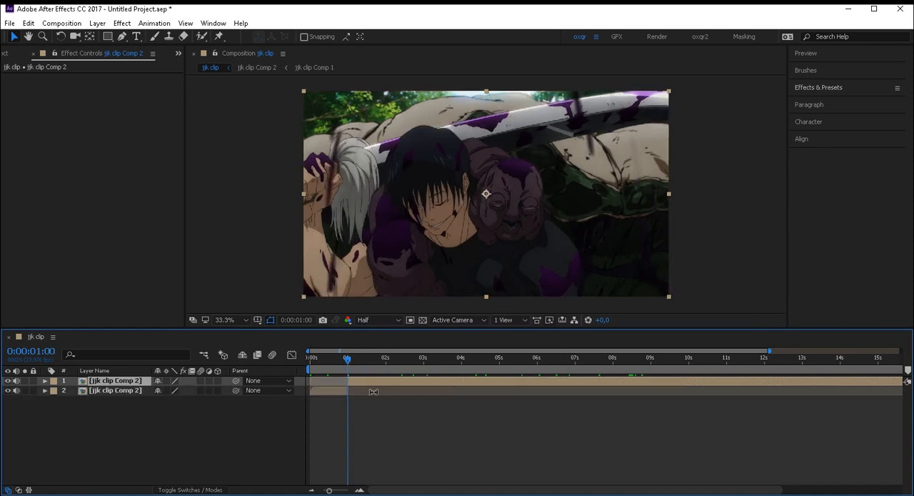
{"action": "left_click_drag", "start_coordinate": [345, 359], "coordinate": [308, 374]}
{"action": "key", "text": "Delete"}
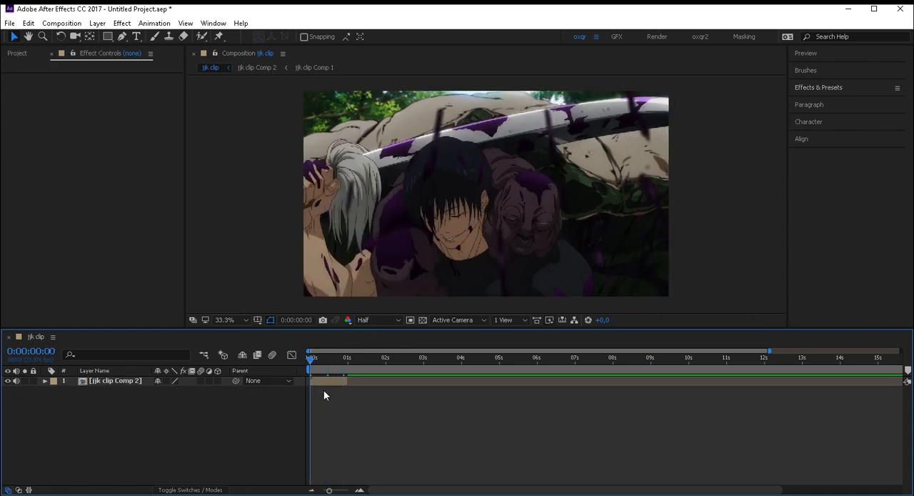
- Enable time remapping on the trimmed layer and add a Time Remap keyframe on its last frame, 0:00:00:23
{"action": "left_click", "coordinate": [329, 381]}
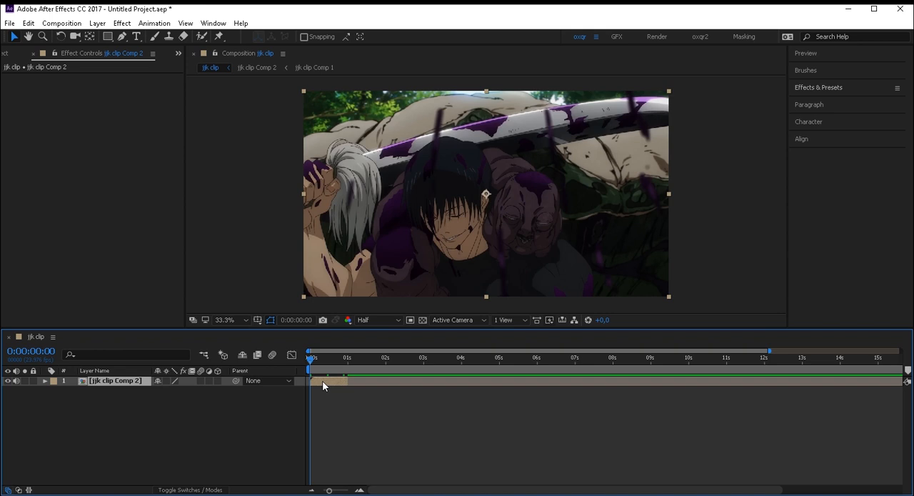
{"action": "key", "text": "ctrl+alt+t"}
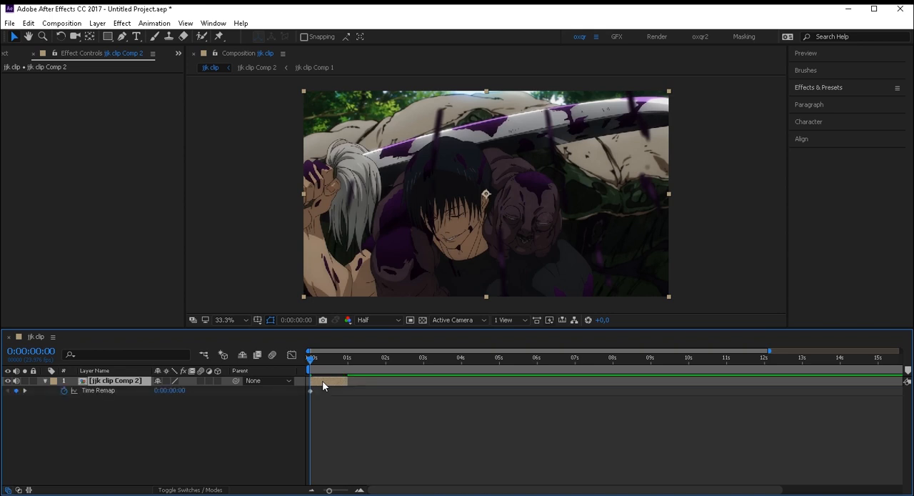
{"action": "key", "text": "k"}
{"action": "left_click_drag", "start_coordinate": [349, 366], "coordinate": [322, 392]}
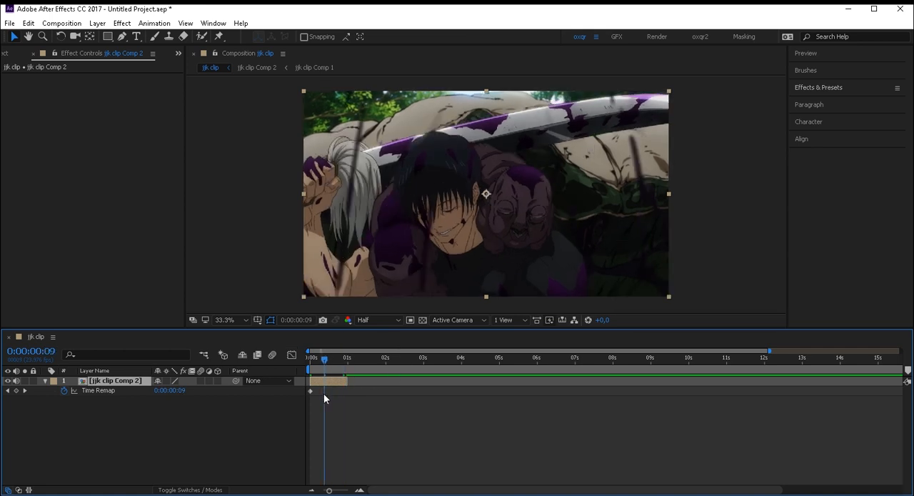
{"action": "key", "text": "k"}
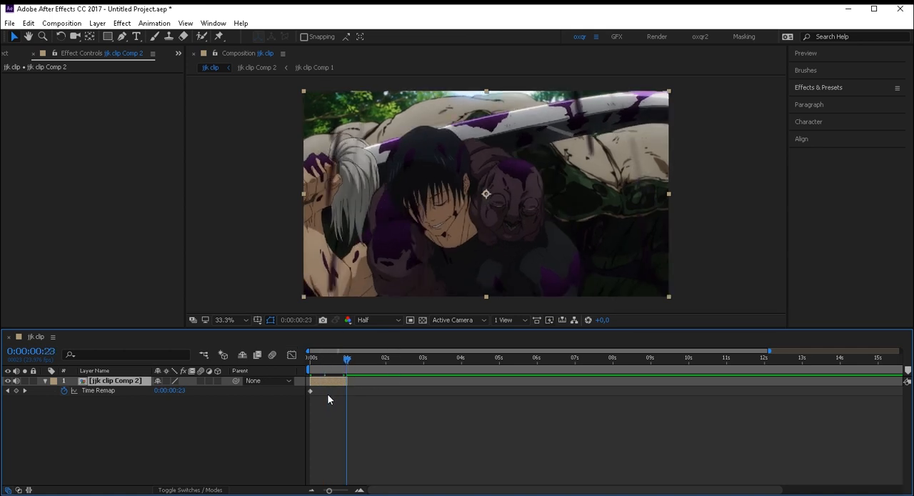
{"action": "key", "text": "i"}
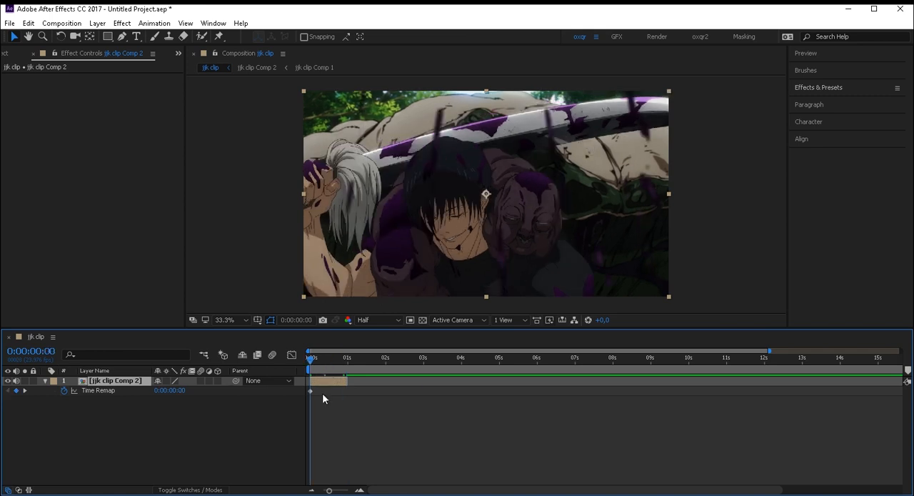
{"action": "key", "text": "o"}
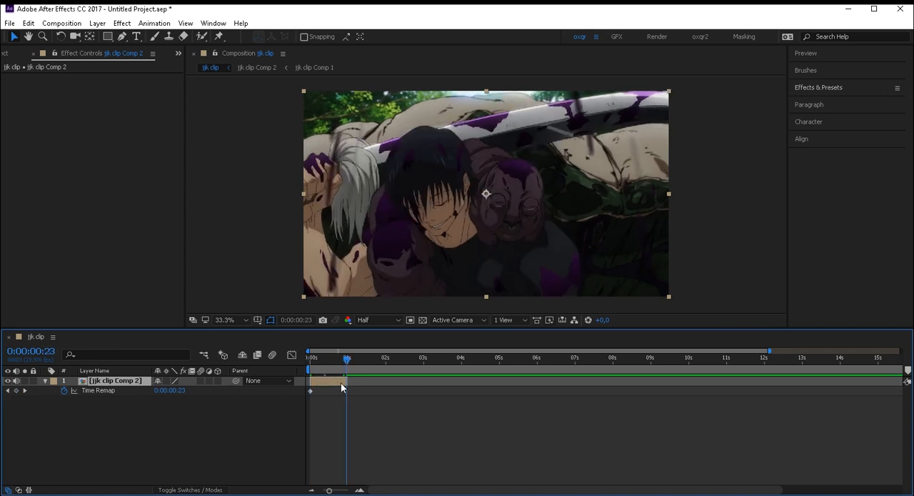
{"action": "key", "text": "equal"}
{"action": "left_click", "coordinate": [16, 390]}
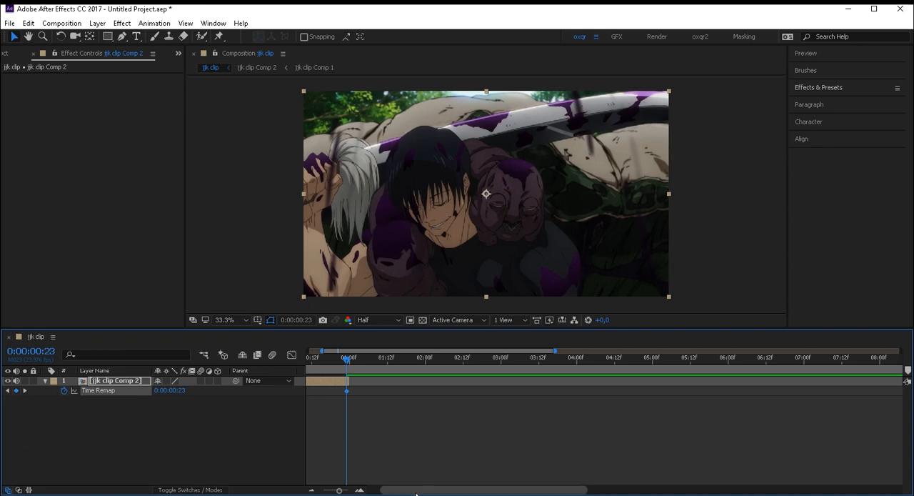
- Set the Time Remap keyframe at 0:00:00:23 to 0:00:08:04 and return to the first frame
{"action": "left_click_drag", "start_coordinate": [420, 492], "coordinate": [408, 491]}
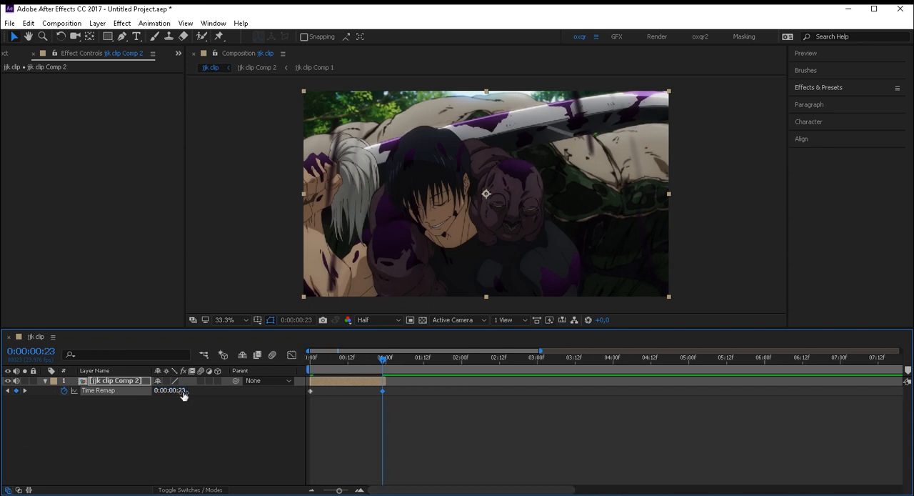
{"action": "left_click_drag", "start_coordinate": [182, 391], "coordinate": [282, 387]}
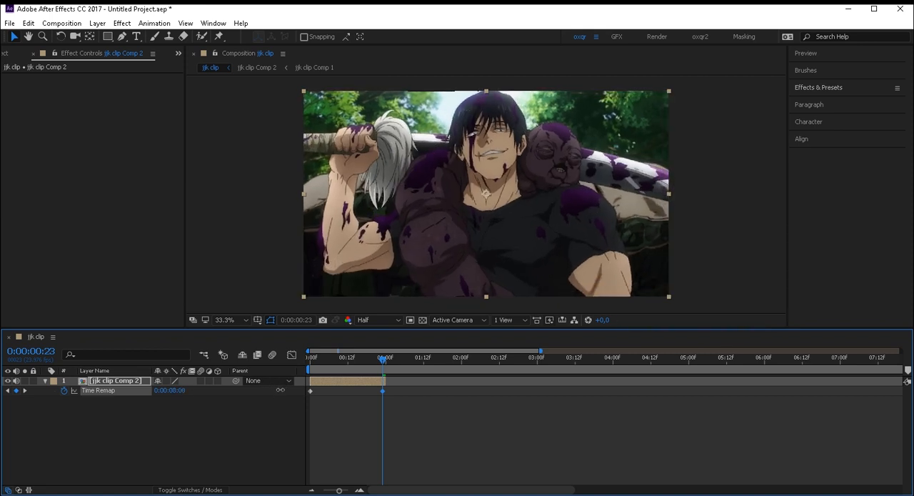
{"action": "left_click_drag", "start_coordinate": [280, 390], "coordinate": [279, 392]}
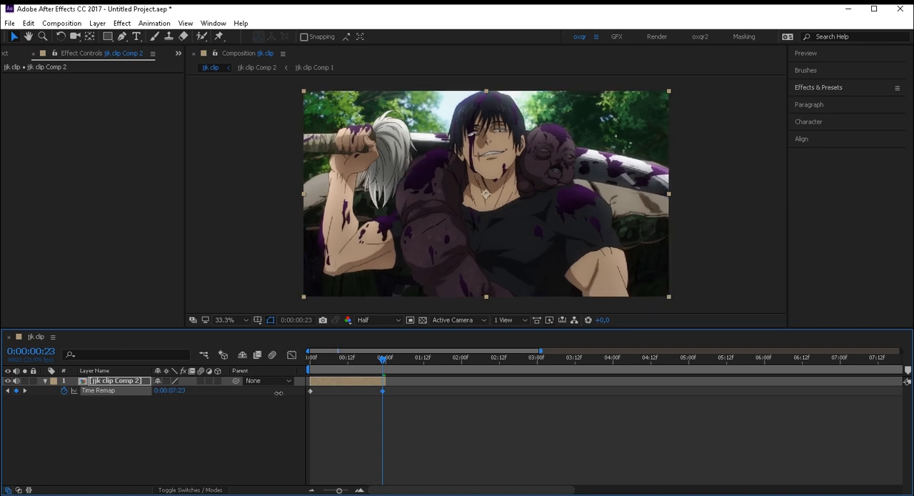
{"action": "left_click_drag", "start_coordinate": [279, 393], "coordinate": [280, 392]}
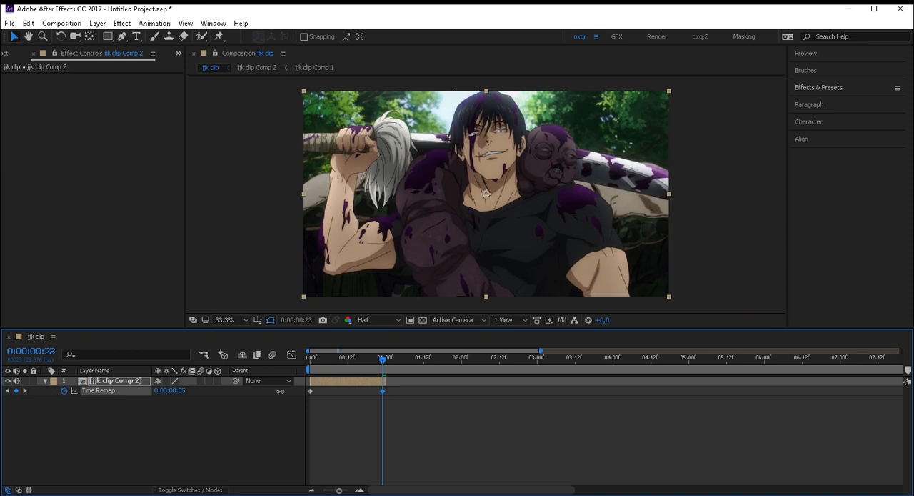
{"action": "left_click_drag", "start_coordinate": [280, 391], "coordinate": [279, 392]}
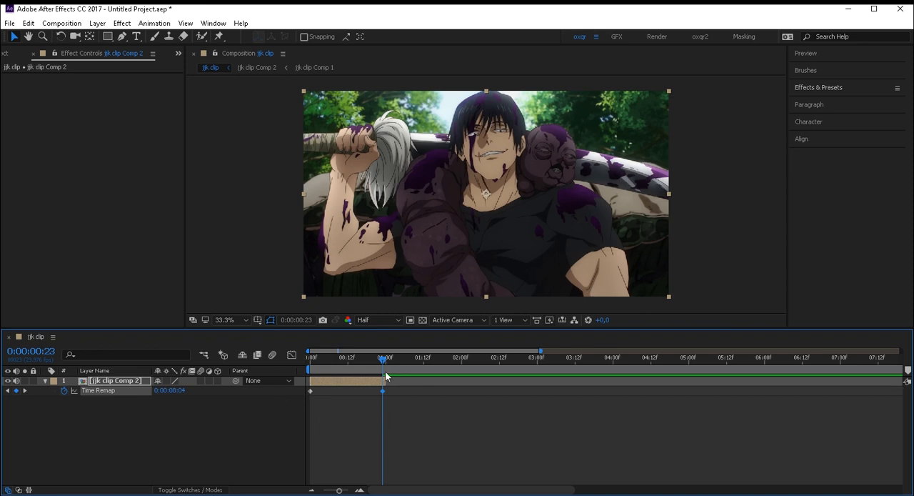
{"action": "key", "text": "Home"}
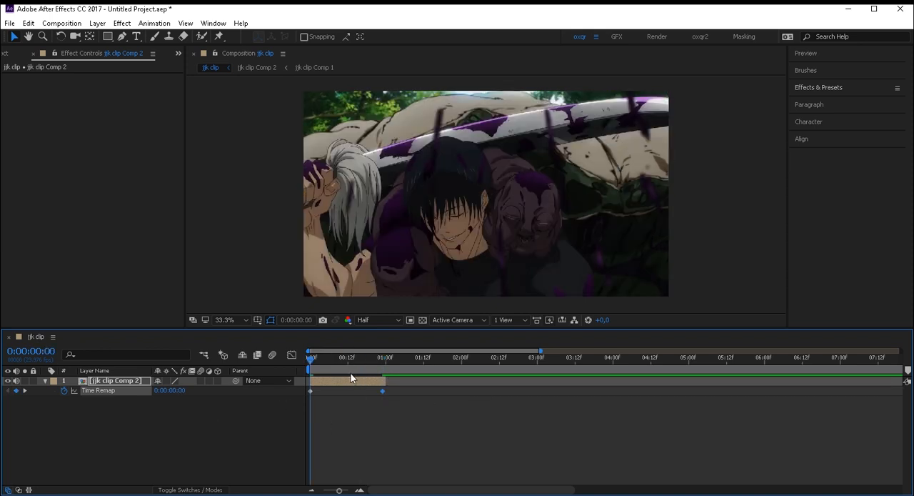
- Play back the time-remapped one-second layer to check its speed, and deselect its keyframes
{"action": "key", "text": "space"}
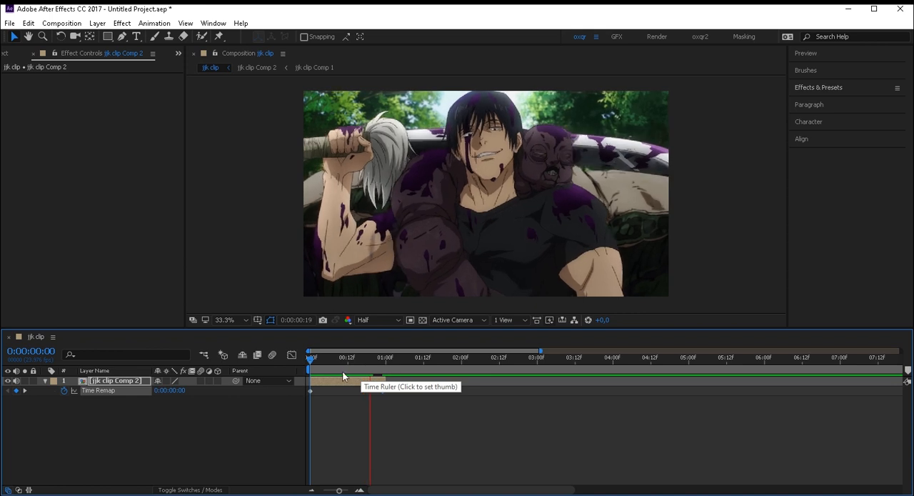
{"action": "key", "text": "space"}
{"action": "left_click", "coordinate": [348, 435]}
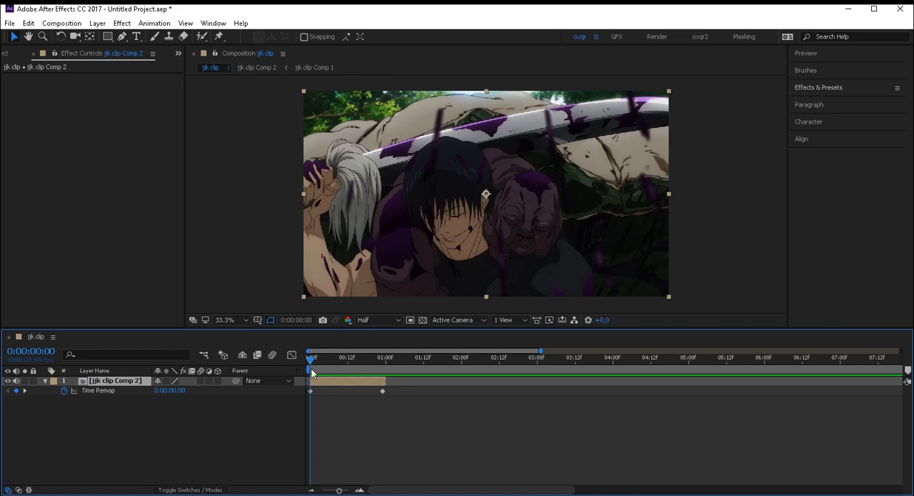
- Select both Time Remap keyframes, show them in the Graph Editor, and apply Easy Ease to them
{"action": "left_click_drag", "start_coordinate": [399, 402], "coordinate": [306, 390]}
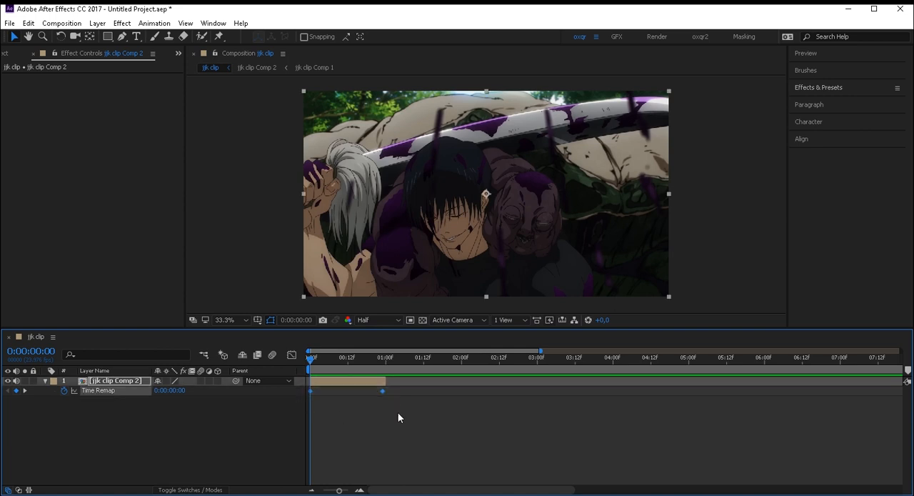
{"action": "left_click", "coordinate": [292, 355]}
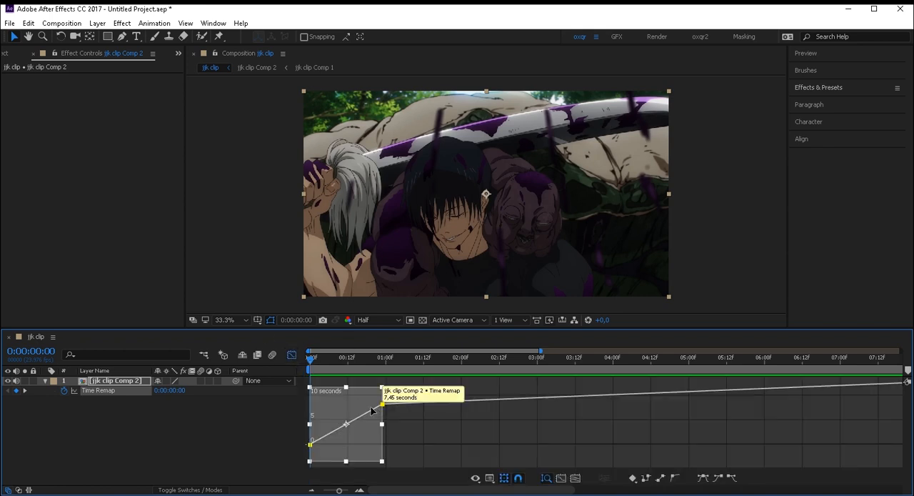
{"action": "key", "text": "="}
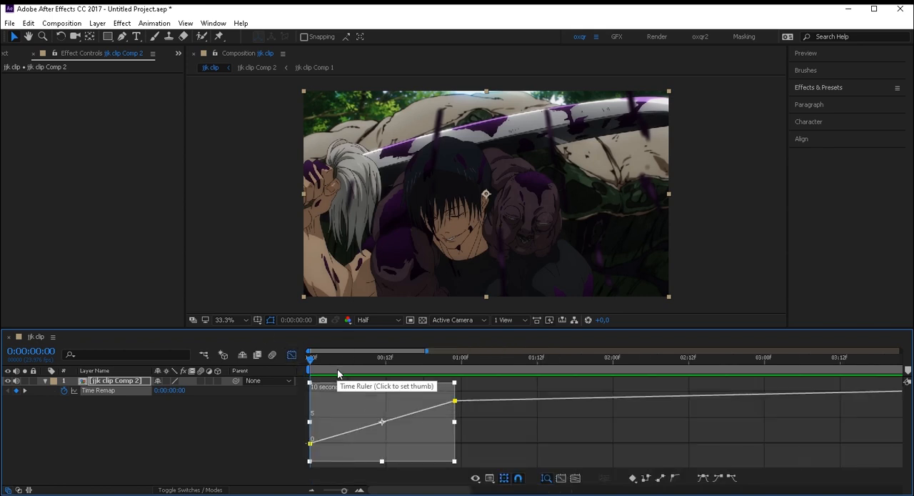
{"action": "key", "text": "="}
{"action": "left_click_drag", "start_coordinate": [338, 374], "coordinate": [423, 372]}
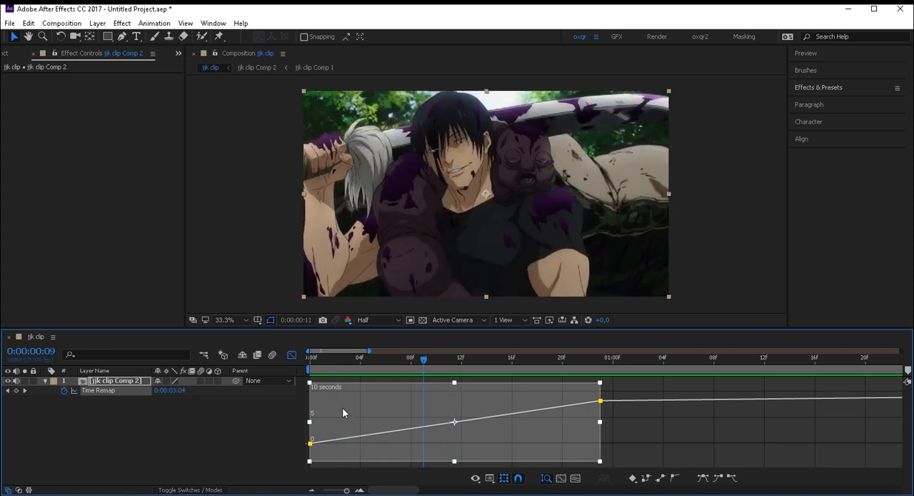
{"action": "key", "text": "Home"}
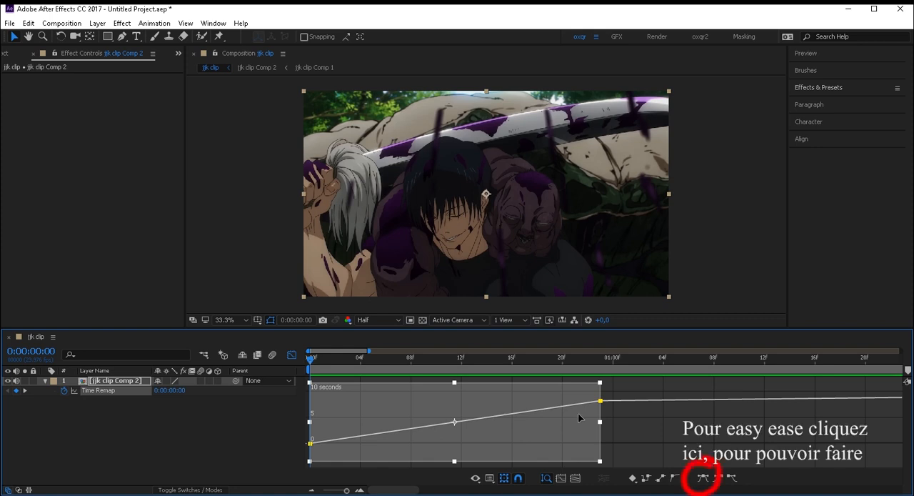
{"action": "left_click", "coordinate": [705, 479]}
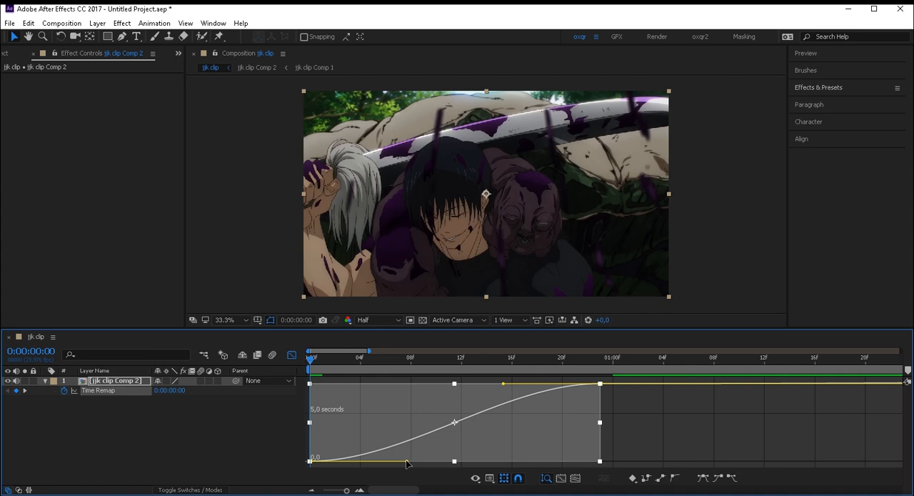
- Reshape the Time Remap curve to start and end steeply, with handles reaching about frame 4 and frame 19
{"action": "left_click_drag", "start_coordinate": [405, 463], "coordinate": [360, 407]}
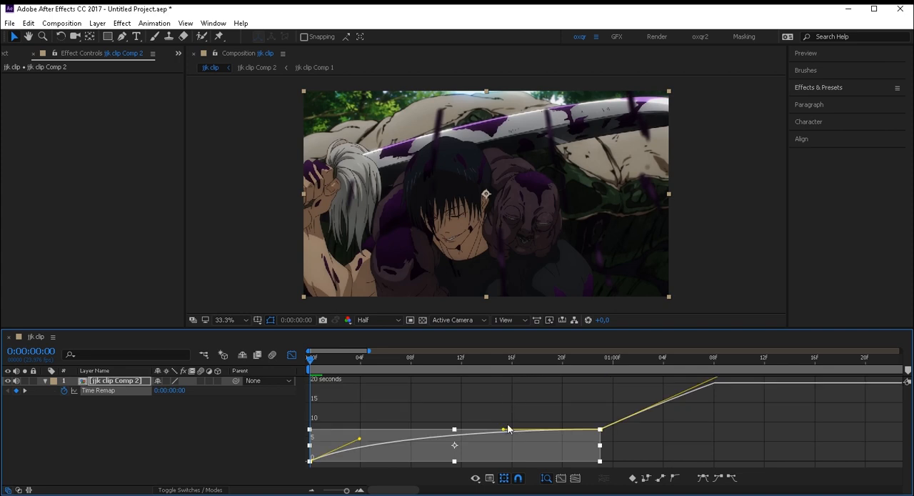
{"action": "left_click_drag", "start_coordinate": [505, 430], "coordinate": [552, 456]}
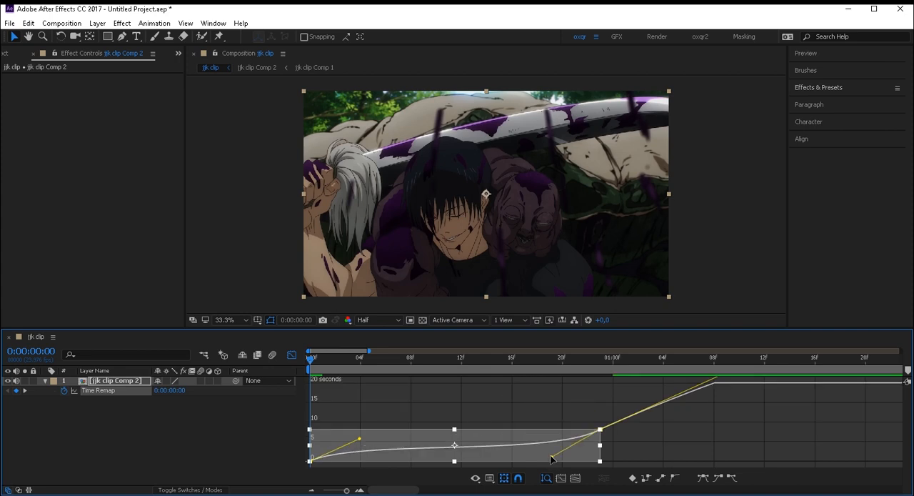
- Lower the preview resolution to Quarter and play back the eased time remap from the first frame
{"action": "left_click", "coordinate": [317, 367]}
{"action": "left_click", "coordinate": [312, 366]}
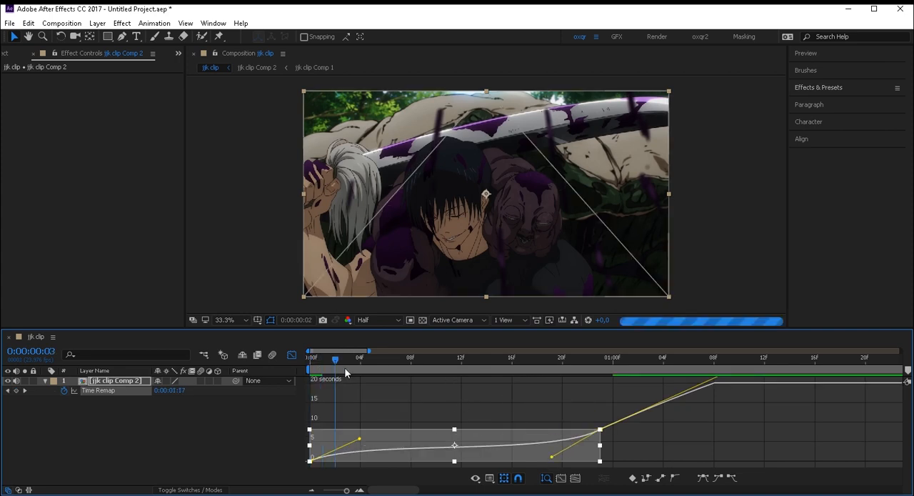
{"action": "left_click", "coordinate": [390, 320]}
{"action": "left_click", "coordinate": [385, 387]}
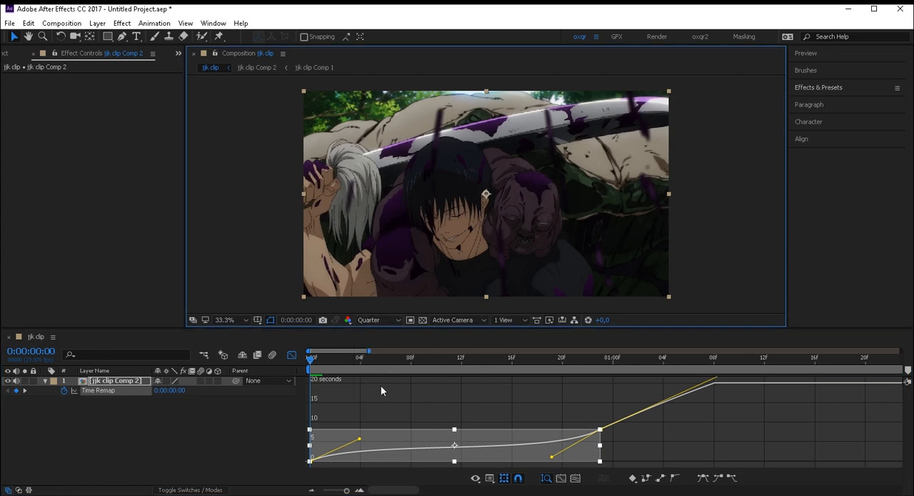
{"action": "left_click", "coordinate": [318, 366]}
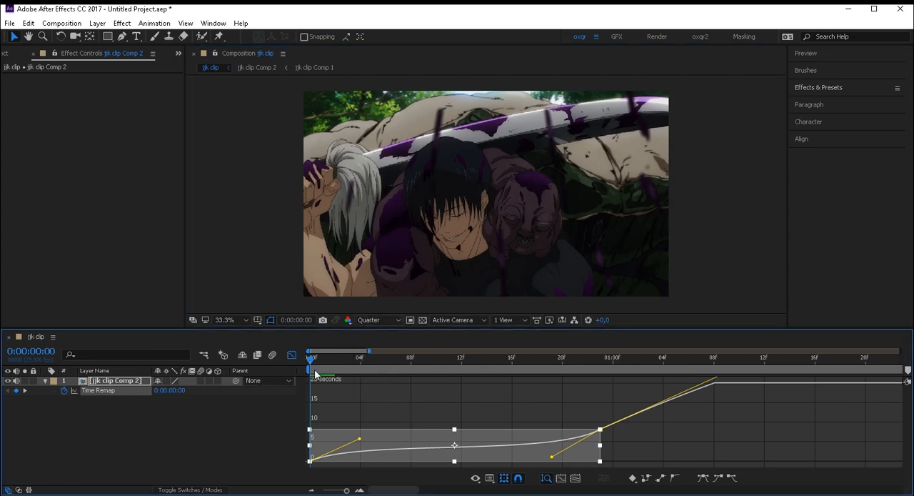
{"action": "key", "text": "space"}
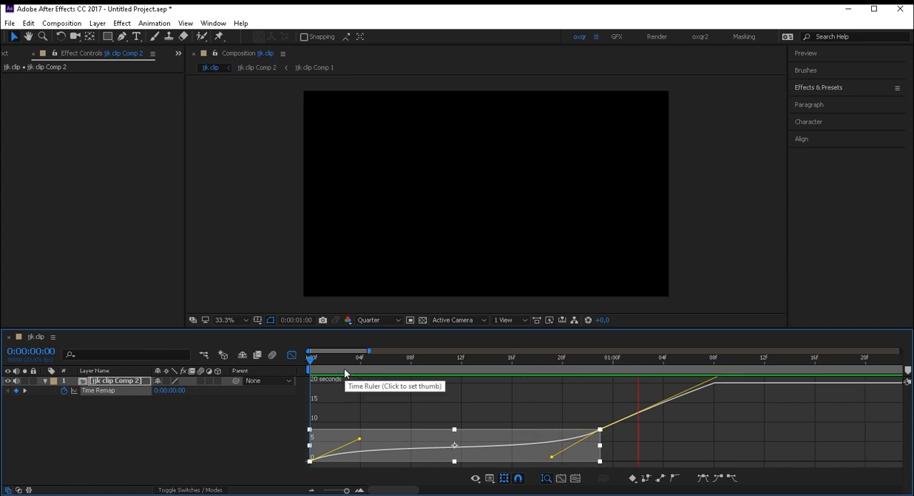
{"action": "key", "text": "space"}
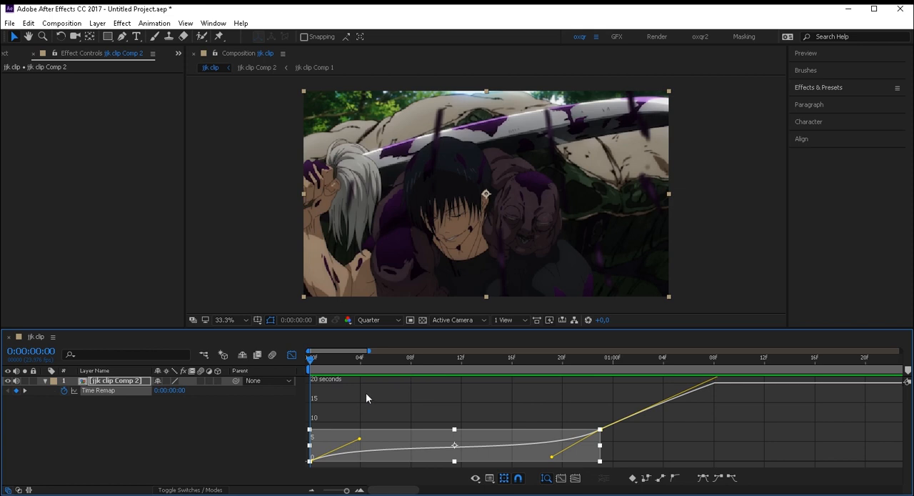
- Try pulling both Time Remap handles close to their keyframes for a much steeper start and end, and undo it
{"action": "left_click_drag", "start_coordinate": [360, 432], "coordinate": [359, 437]}
{"action": "left_click_drag", "start_coordinate": [359, 440], "coordinate": [346, 452]}
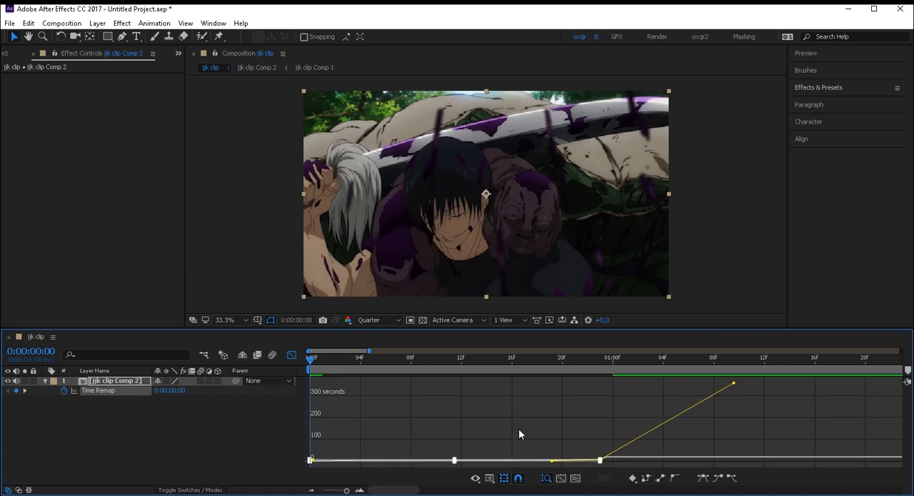
{"action": "key", "text": "="}
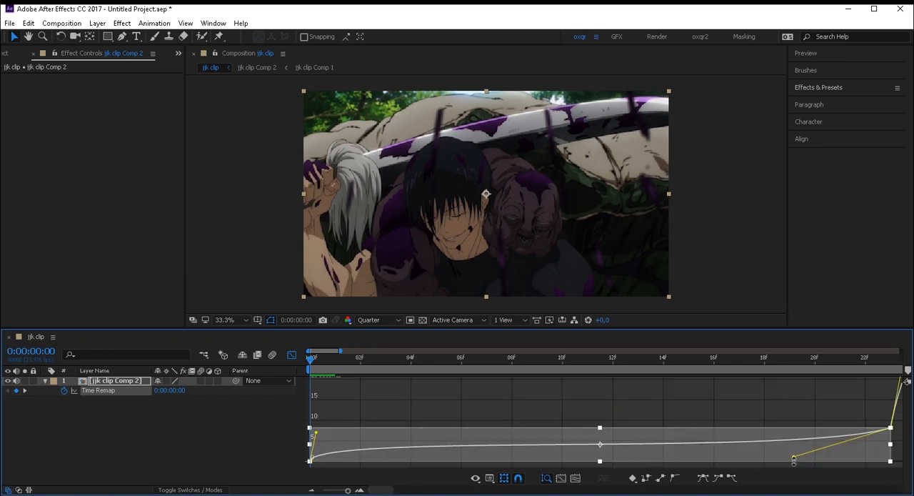
{"action": "left_click_drag", "start_coordinate": [794, 459], "coordinate": [883, 461]}
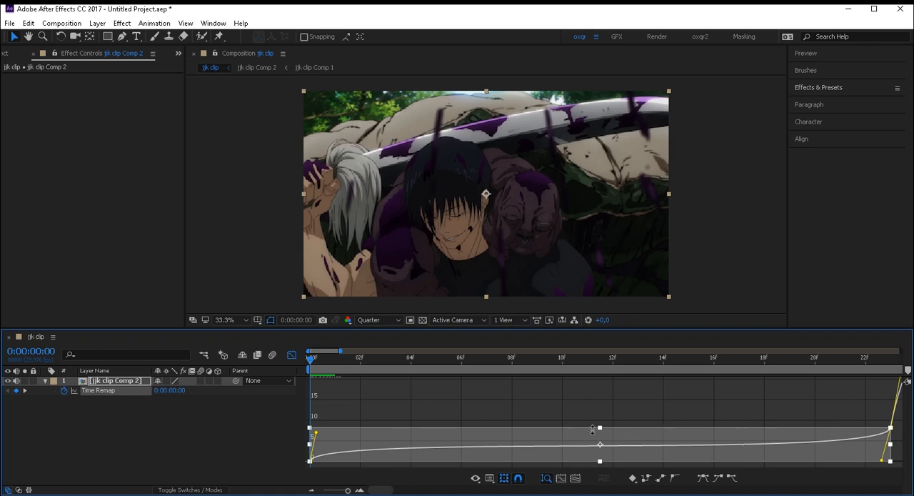
{"action": "key", "text": "ctrl+z"}
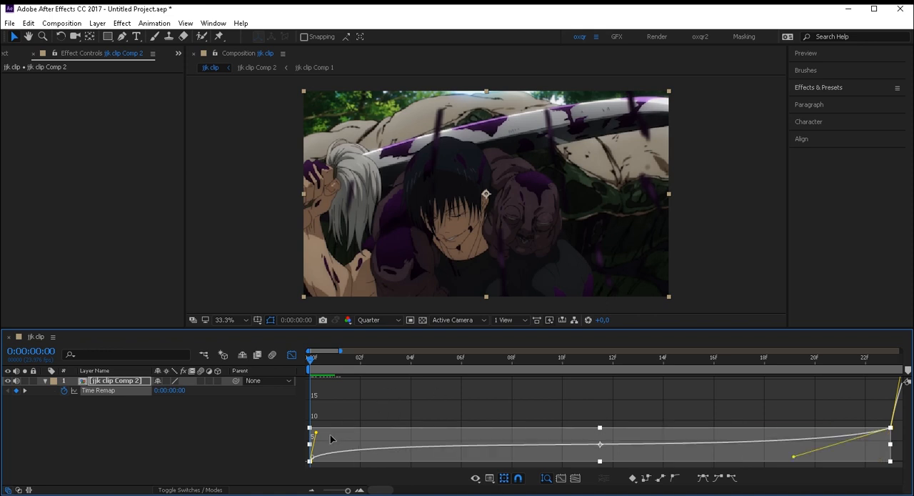
{"action": "key", "text": "ctrl+z"}
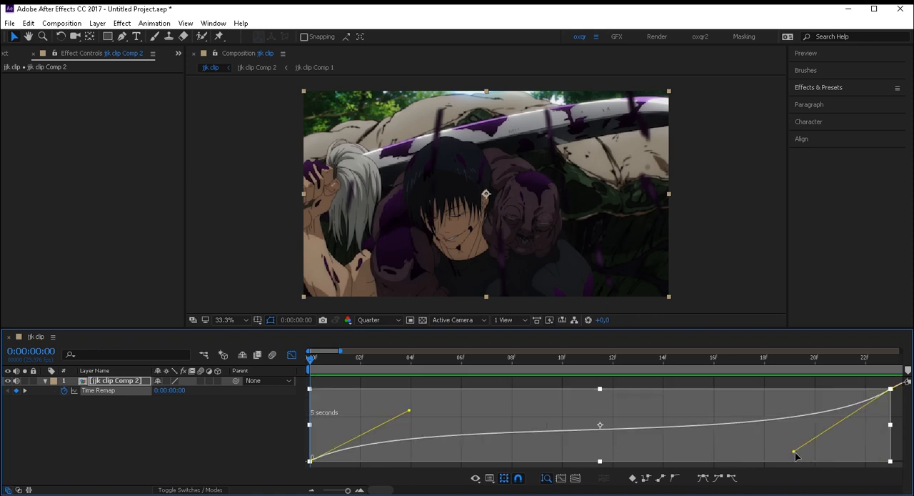
- Try extending the last keyframe's incoming handle back to about frame 4 for a fast start and slow end, and undo it
{"action": "left_click_drag", "start_coordinate": [794, 453], "coordinate": [519, 431]}
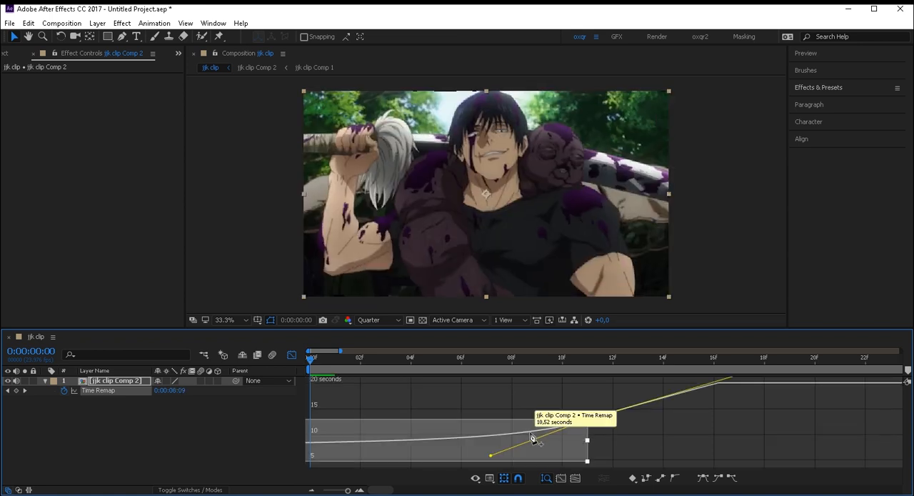
{"action": "key", "text": "ctrl+z"}
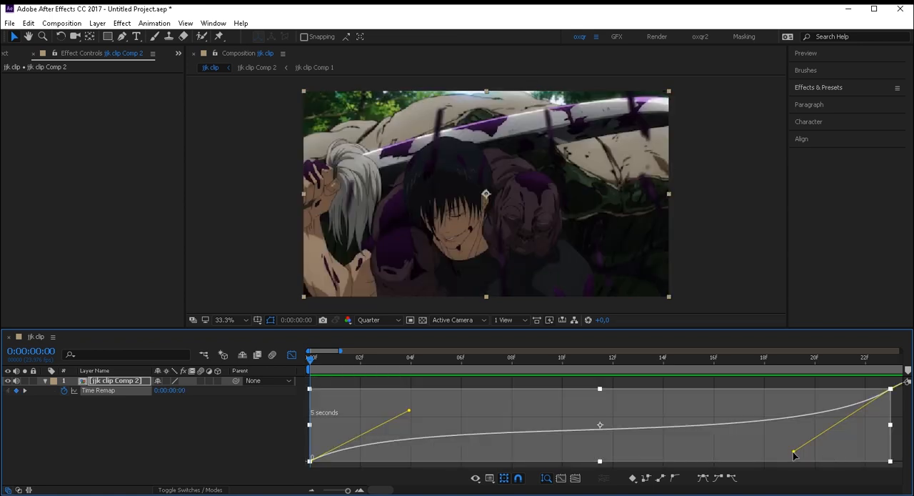
{"action": "left_click_drag", "start_coordinate": [794, 453], "coordinate": [410, 406]}
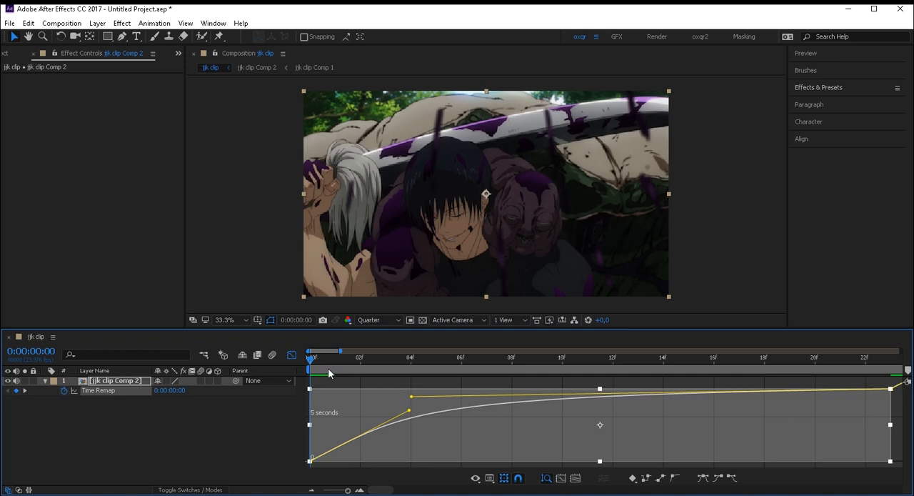
{"action": "key", "text": "ctrl+z"}
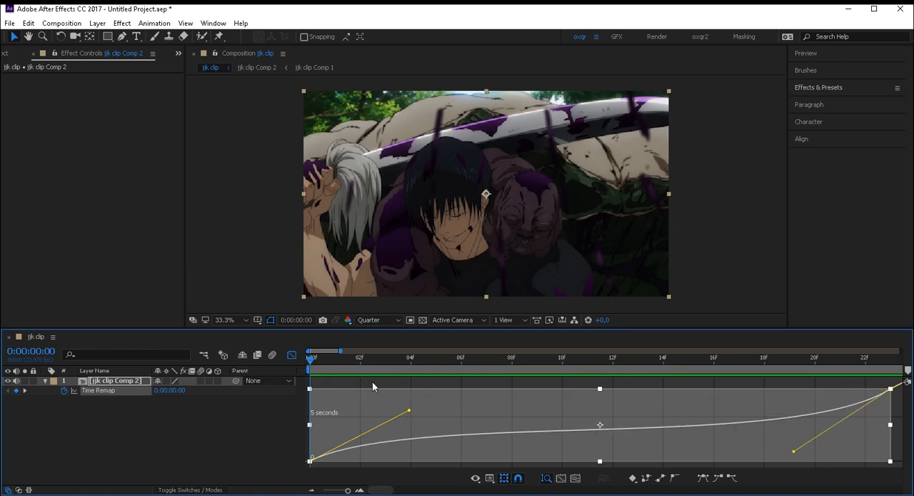
- Shorten the Time Remap handles to about frame 2 and frame 21 for a steeper start and end, and close the Graph Editor
{"action": "left_click_drag", "start_coordinate": [407, 411], "coordinate": [360, 408]}
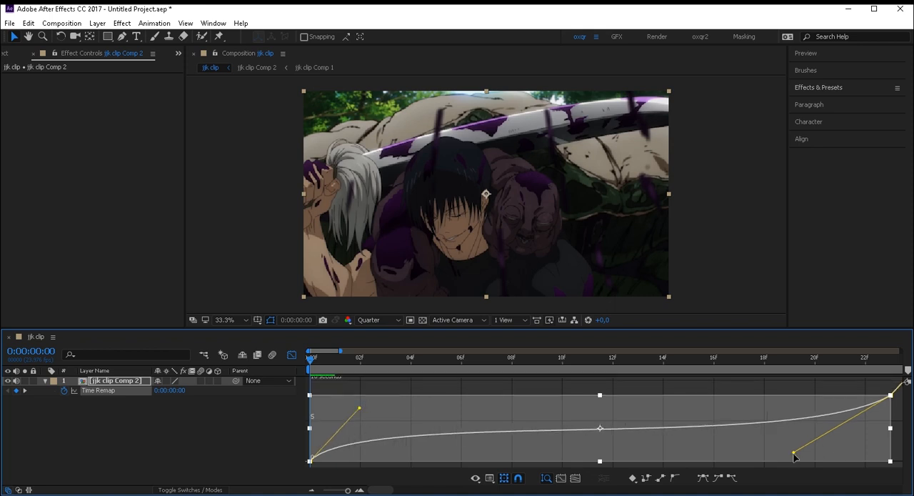
{"action": "left_click_drag", "start_coordinate": [794, 452], "coordinate": [843, 456]}
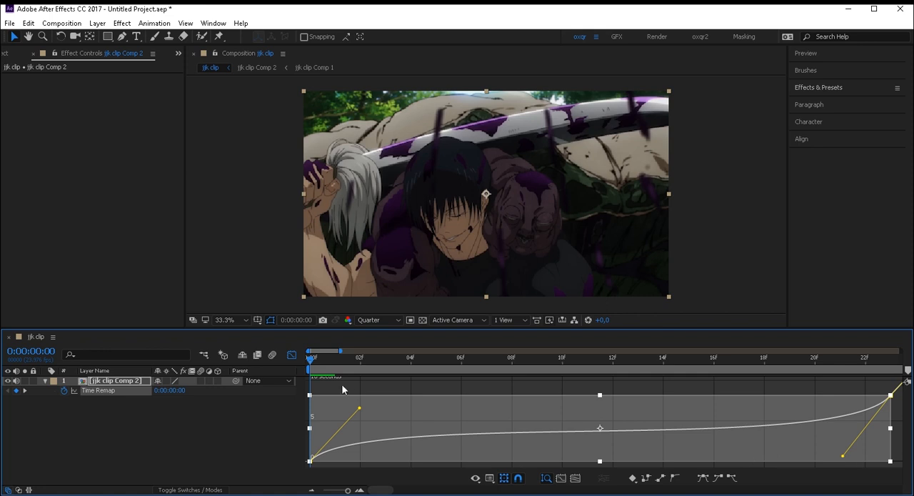
{"action": "left_click", "coordinate": [292, 354]}
- Play back the layer twice from the first frame to check the adjusted speed curve
{"action": "key", "text": "space"}
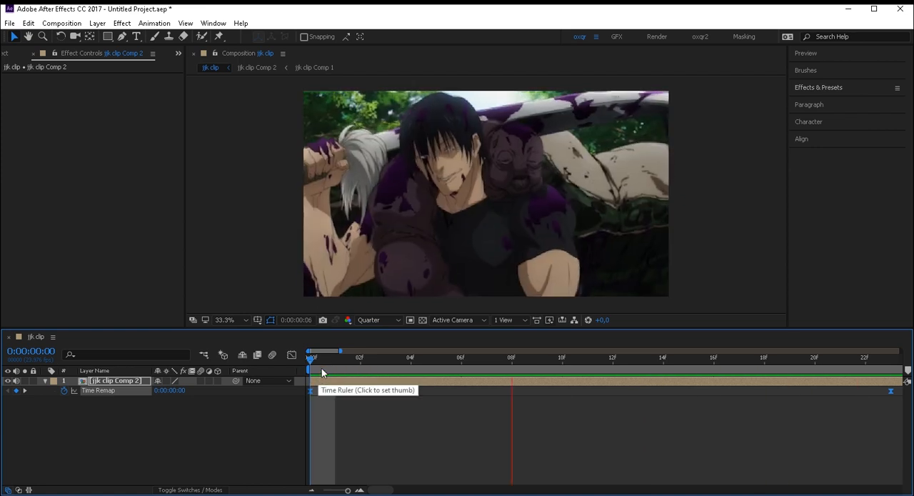
{"action": "key", "text": "space"}
{"action": "key", "text": "space"}
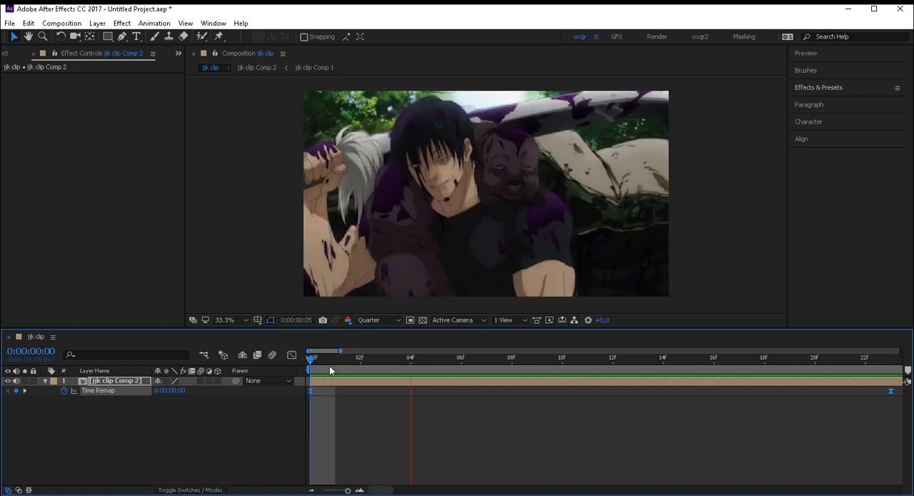
{"action": "key", "text": "space"}
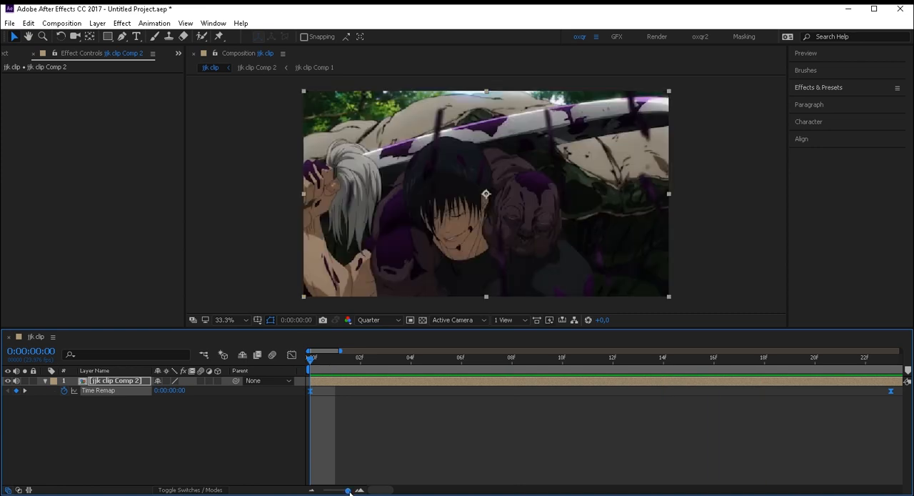
- Pre-compose the layer as jjk clip Comp 3, moving all attributes and adjusting the duration to the layer's time span, and preview it
{"action": "left_click_drag", "start_coordinate": [351, 490], "coordinate": [340, 490]}
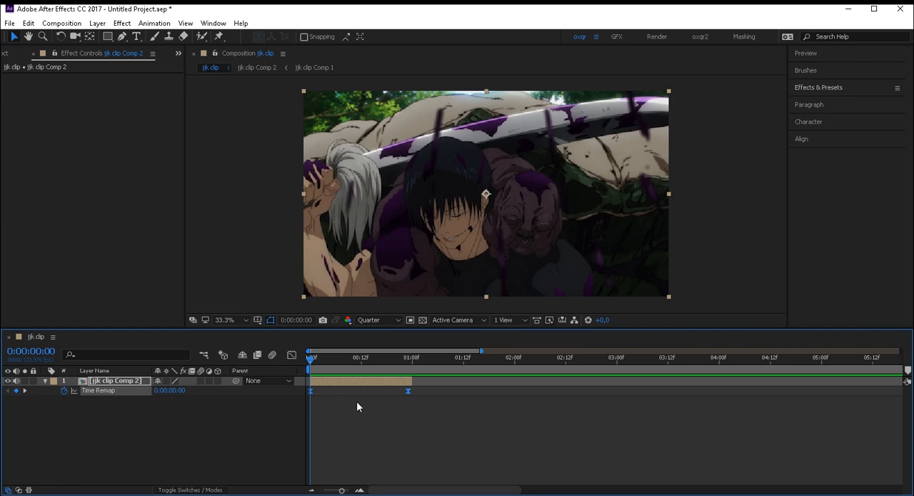
{"action": "key", "text": "ctrl+shift+c"}
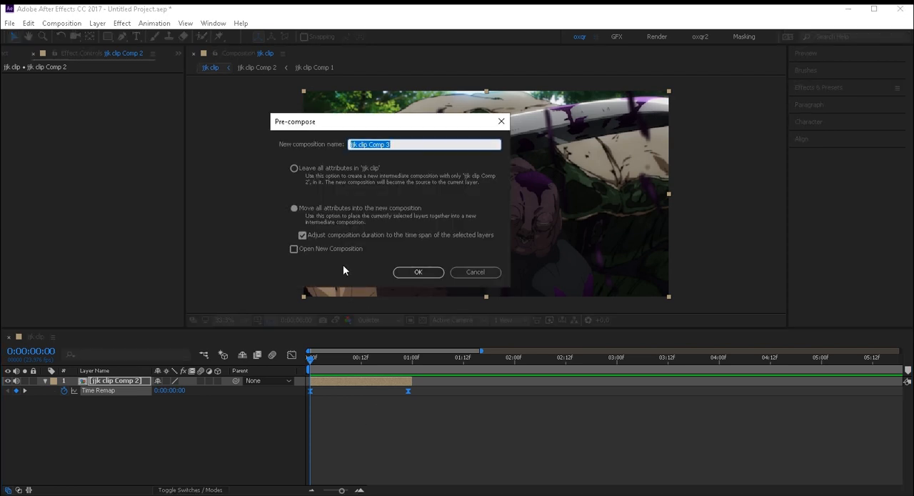
{"action": "left_click", "coordinate": [309, 233]}
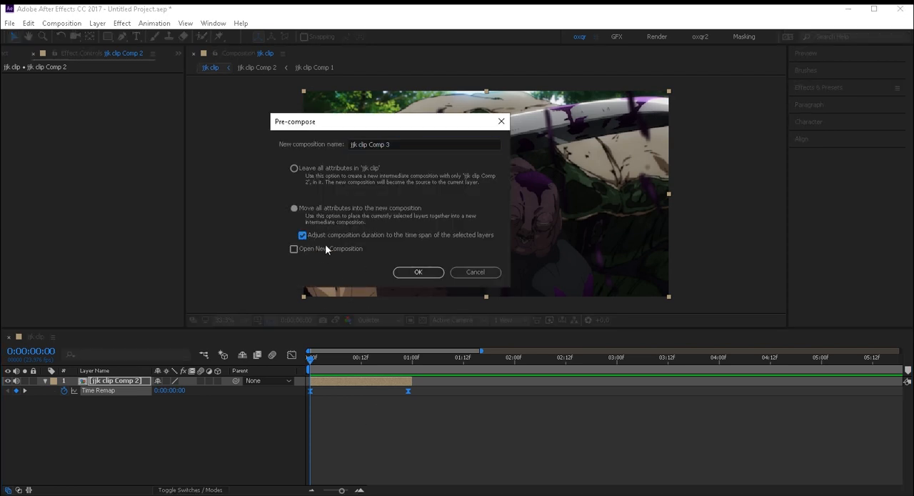
{"action": "left_click", "coordinate": [419, 272]}
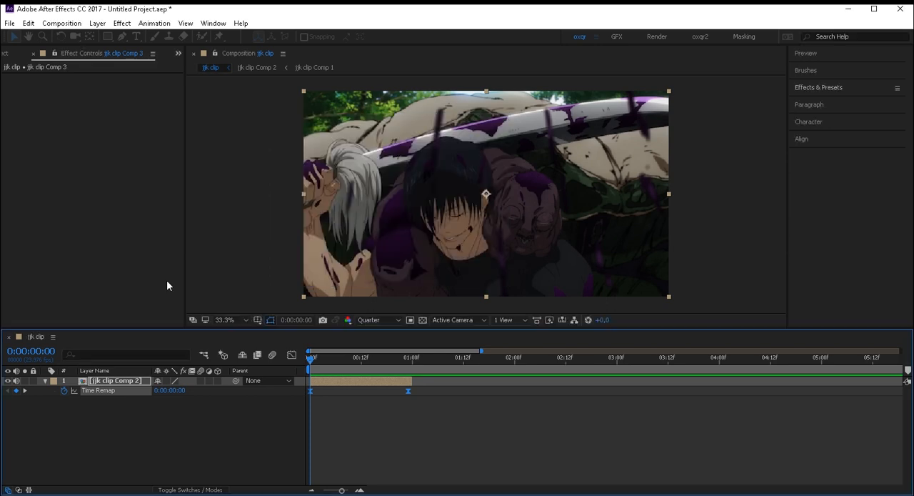
{"action": "key", "text": "space"}
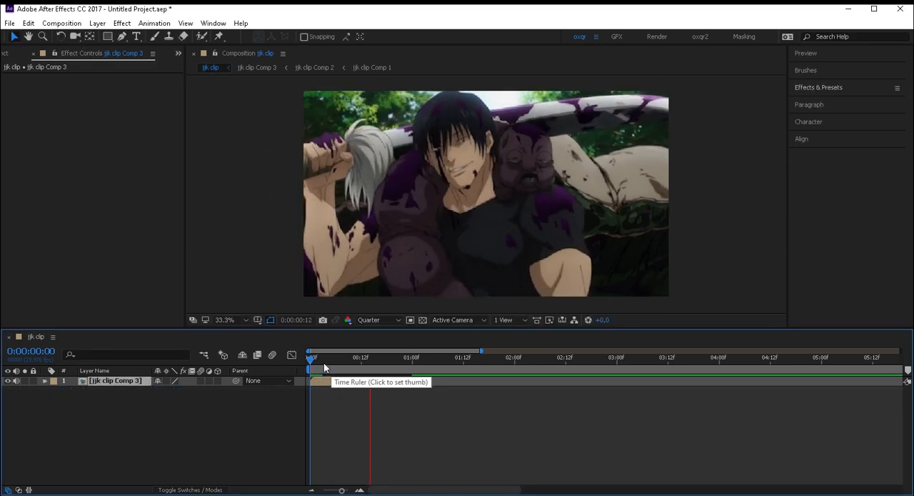
{"action": "key", "text": "space"}
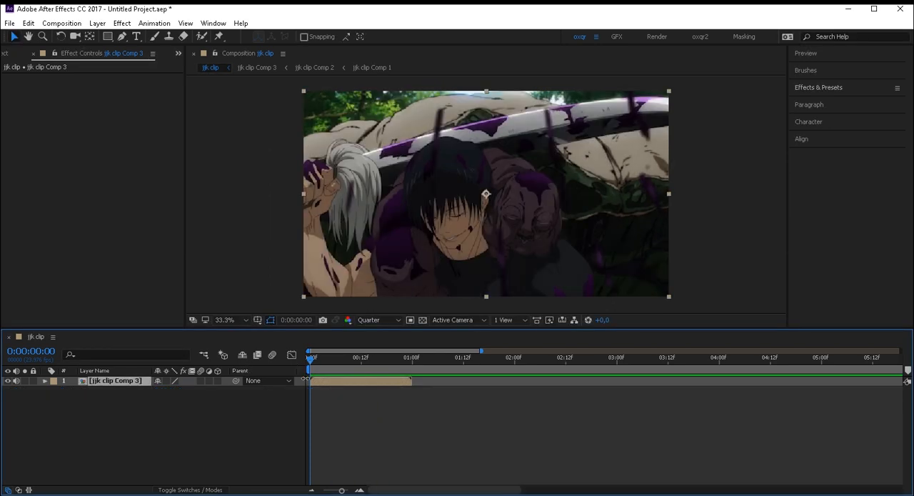